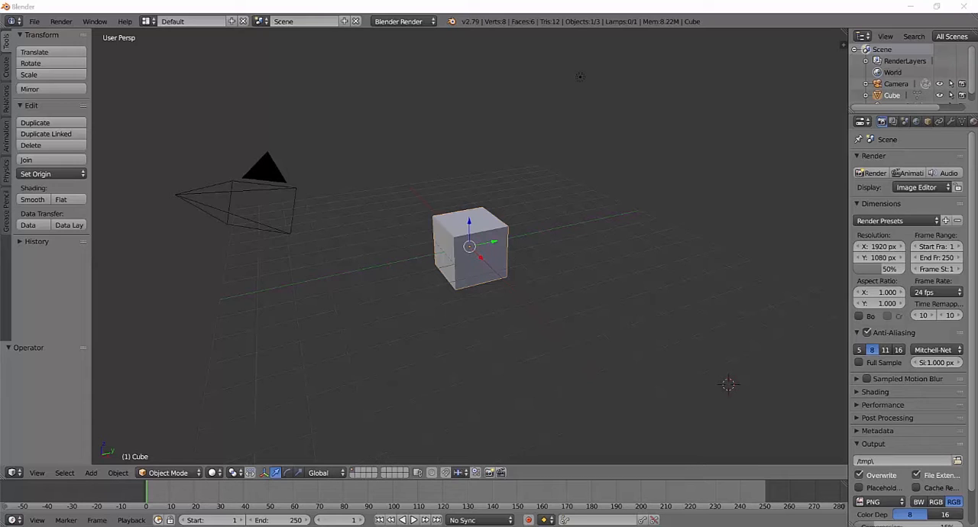
- Delete the default cube and snap the 3D cursor to the scene center
{"action": "key", "text": "x"}
{"action": "left_click", "coordinate": [501, 230]}
{"action": "key", "text": "shift+a"}
{"action": "mouse_move", "coordinate": [499, 227]}
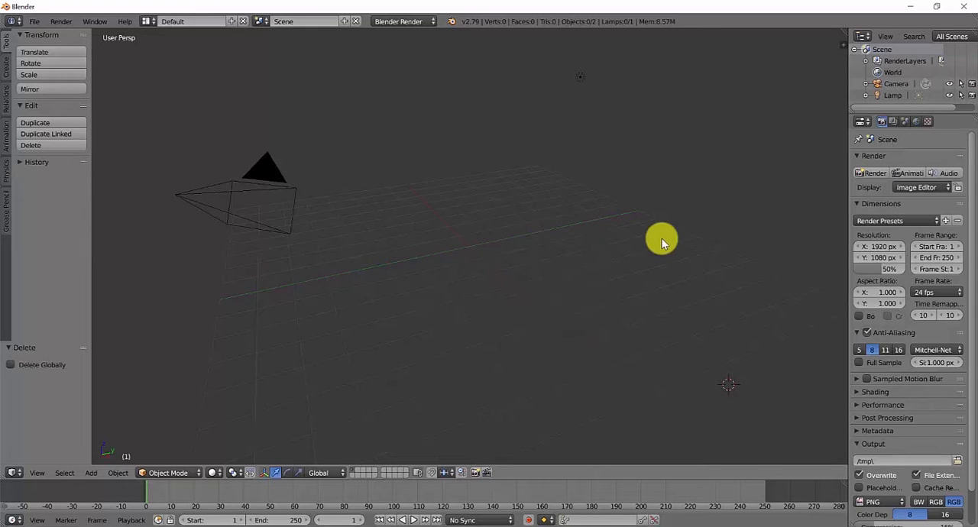
{"action": "key", "text": "shift+s"}
{"action": "left_click", "coordinate": [549, 308]}
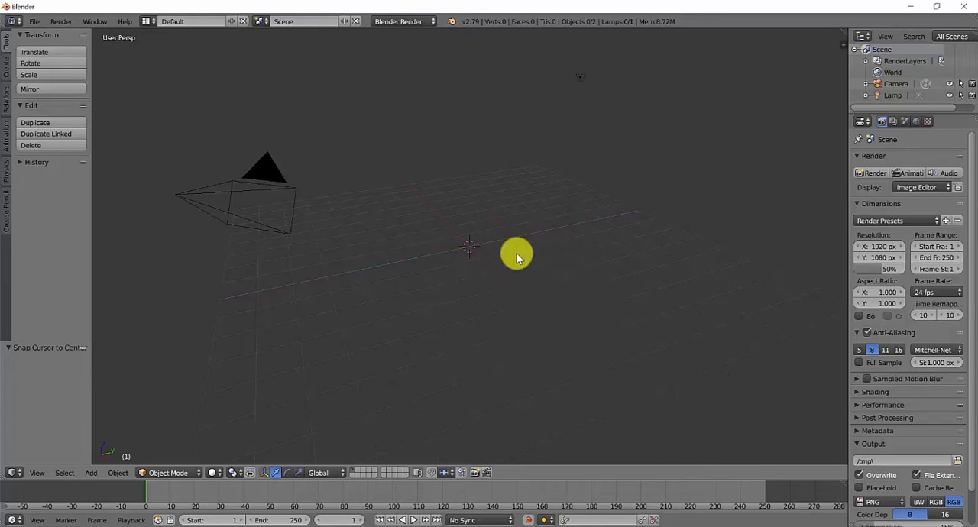
- Add a mesh cylinder at the 3D cursor with the default dimensions
{"action": "key", "text": "shift+a"}
{"action": "mouse_move", "coordinate": [508, 239]}
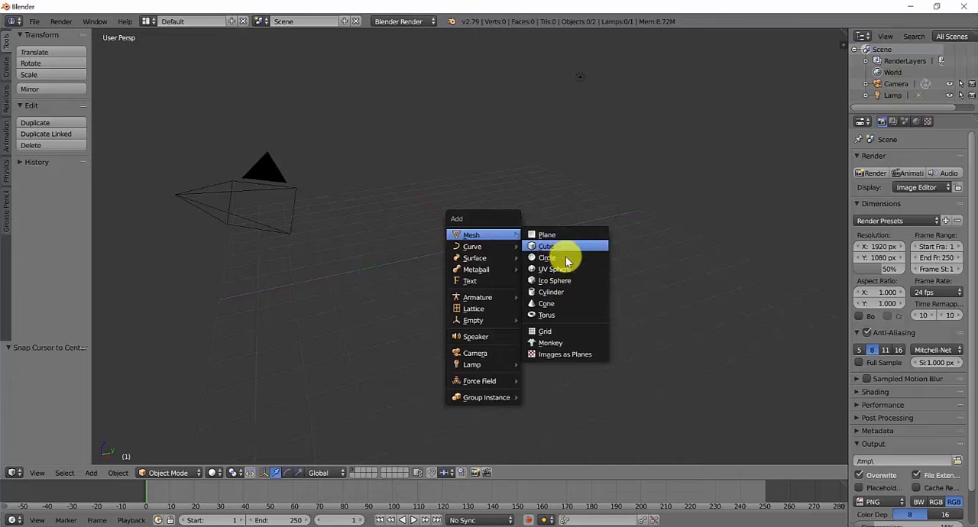
{"action": "left_click", "coordinate": [560, 297]}
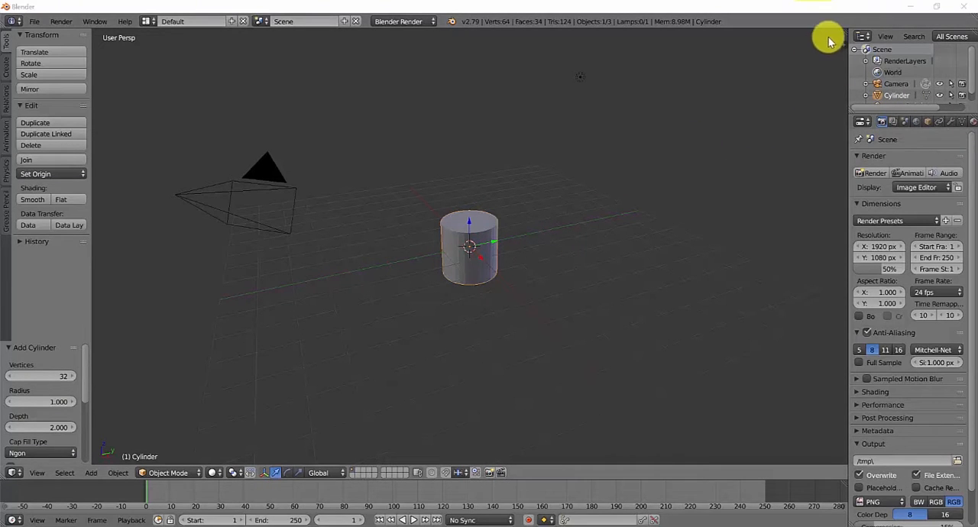
- Split the 3D view vertically and turn the new area into a UV/Image Editor
{"action": "left_click_drag", "start_coordinate": [845, 36], "coordinate": [548, 84]}
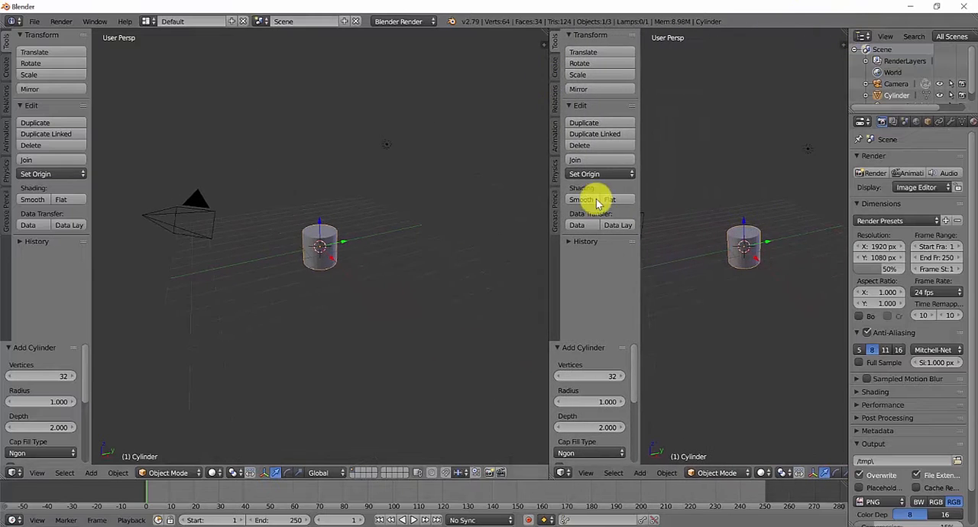
{"action": "left_click", "coordinate": [562, 473]}
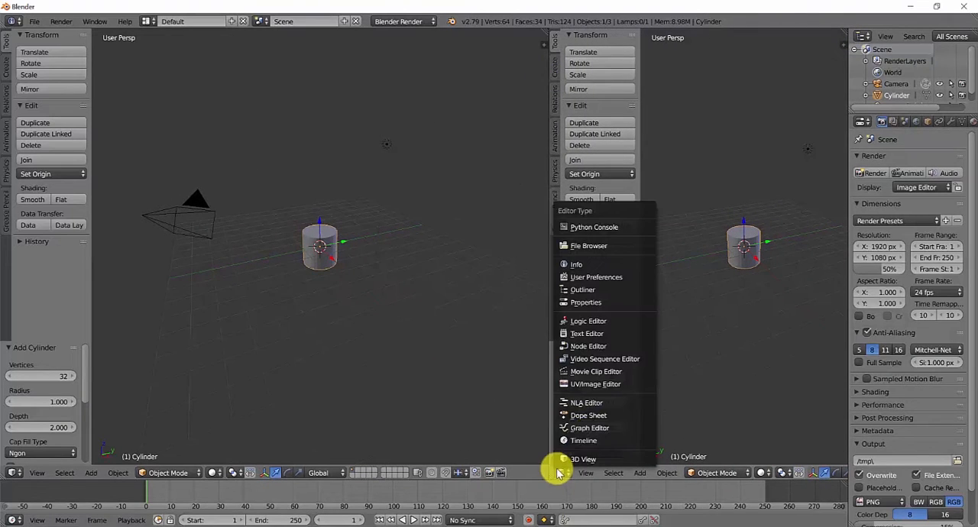
{"action": "left_click", "coordinate": [606, 384]}
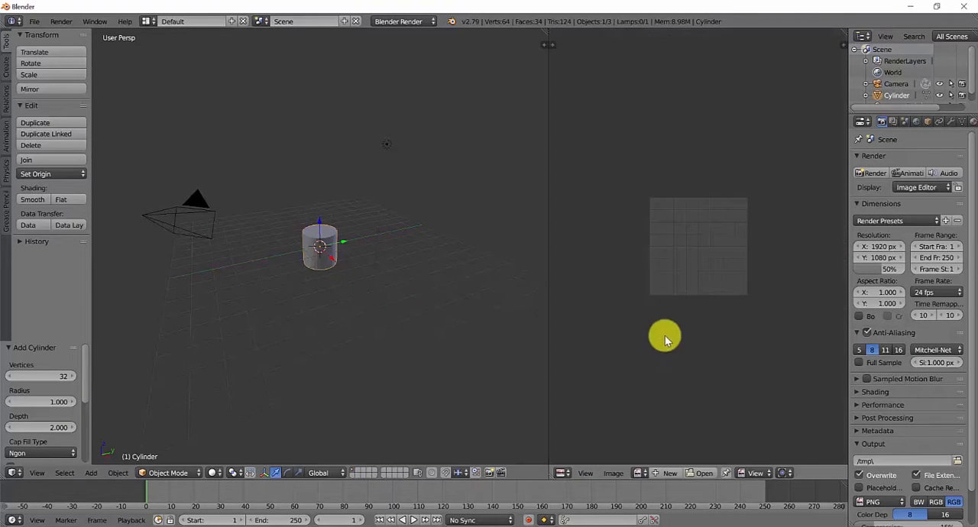
{"action": "scroll", "coordinate": [690, 345], "scroll_direction": "up", "scroll_amount": 5}
{"action": "scroll", "coordinate": [417, 264], "scroll_direction": "down", "scroll_amount": 1}
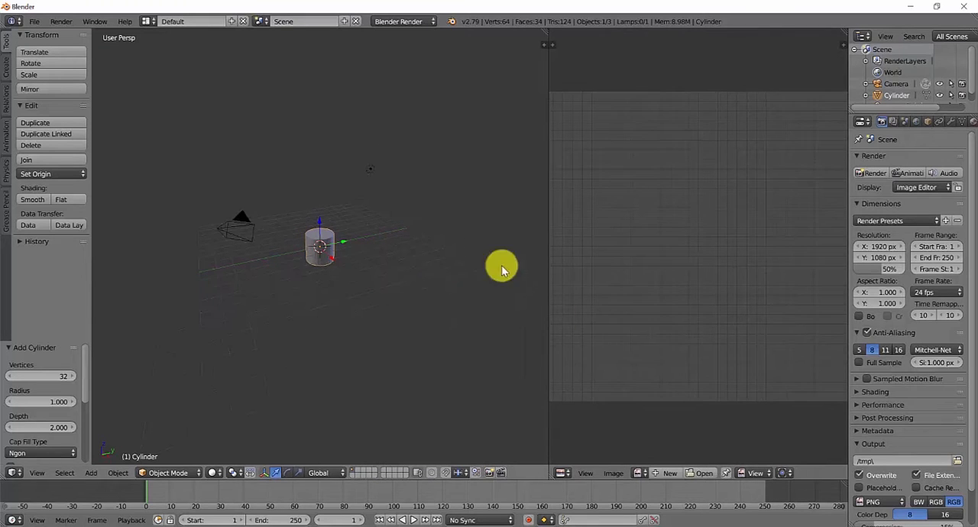
{"action": "scroll", "coordinate": [674, 262], "scroll_direction": "down", "scroll_amount": 1}
- Put the cylinder into Edit Mode with its whole mesh selected
{"action": "key", "text": "Tab"}
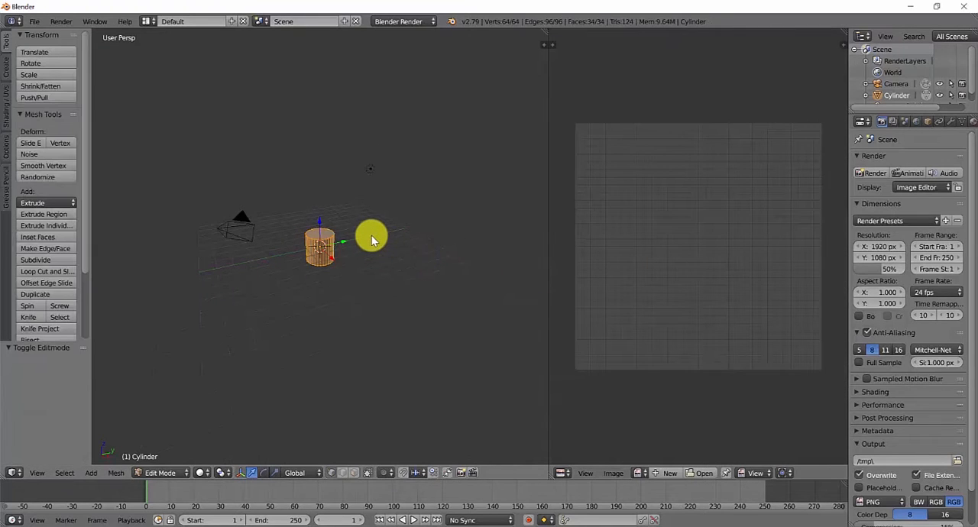
{"action": "key", "text": "a"}
{"action": "key", "text": "a"}
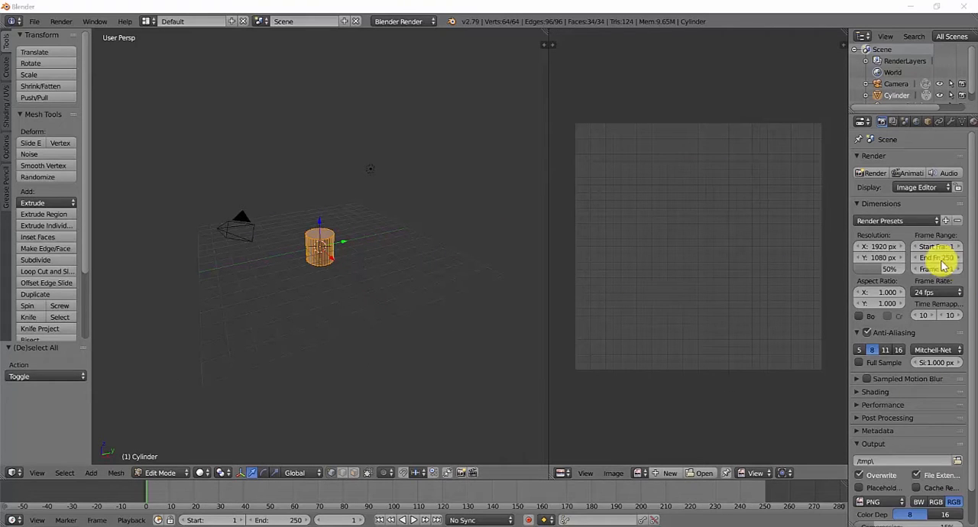
{"action": "scroll", "coordinate": [306, 229], "scroll_direction": "up", "scroll_amount": 5}
{"action": "scroll", "coordinate": [321, 237], "scroll_direction": "up", "scroll_amount": 1}
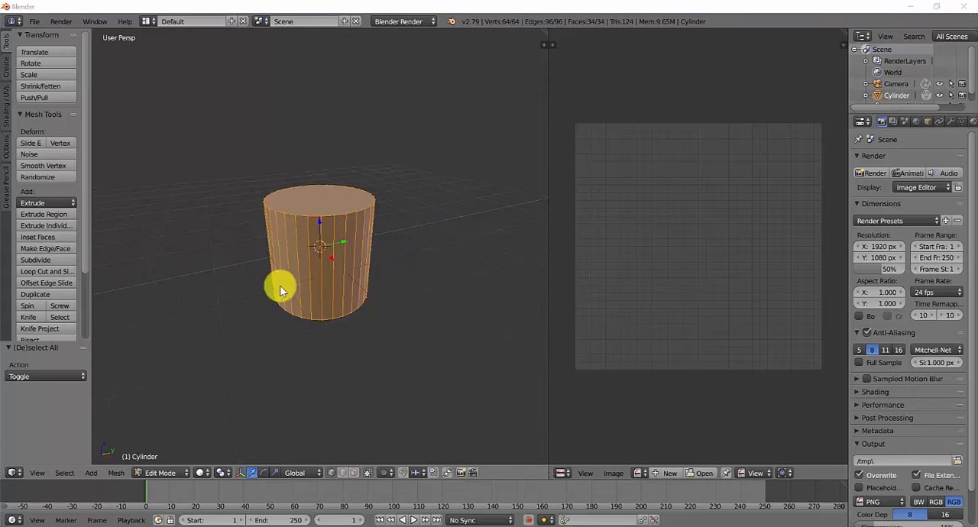
{"action": "left_click", "coordinate": [169, 472]}
{"action": "left_click", "coordinate": [178, 453]}
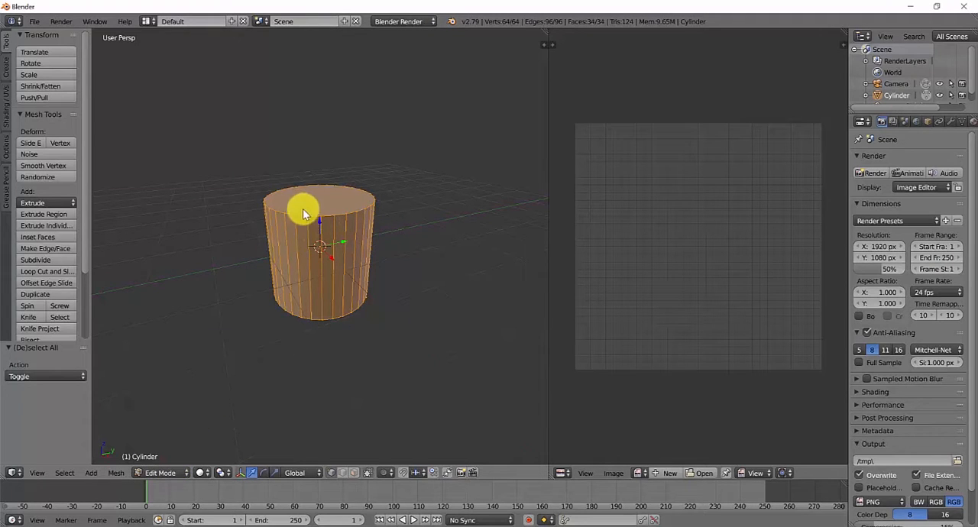
- Mark seams along the cylinder's top rim, bottom rim and one vertical side edge
{"action": "right_click", "coordinate": [308, 215]}
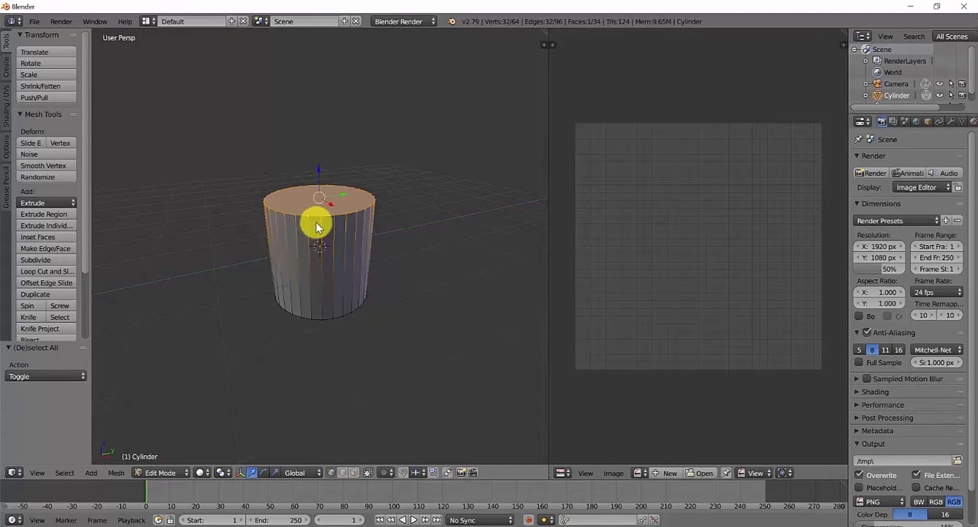
{"action": "key", "text": "a"}
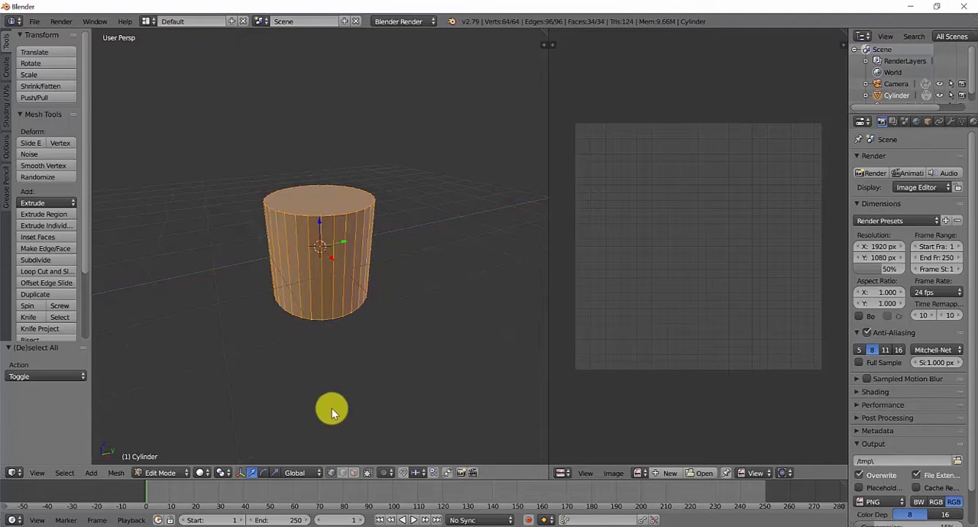
{"action": "right_click", "coordinate": [317, 220]}
{"action": "right_click", "coordinate": [316, 319], "text": "shift"}
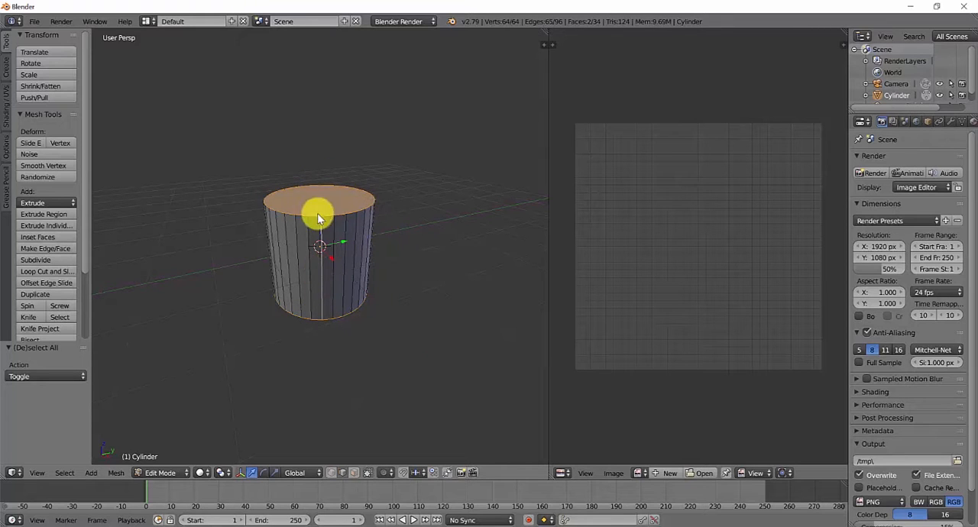
{"action": "middle_click_drag", "start_coordinate": [354, 331], "coordinate": [203, 235]}
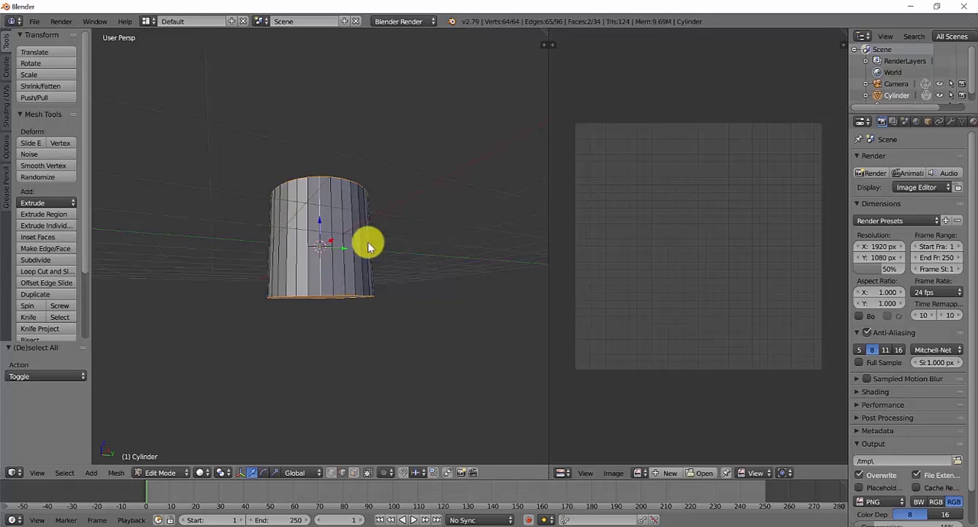
{"action": "middle_click_drag", "start_coordinate": [367, 245], "coordinate": [371, 273]}
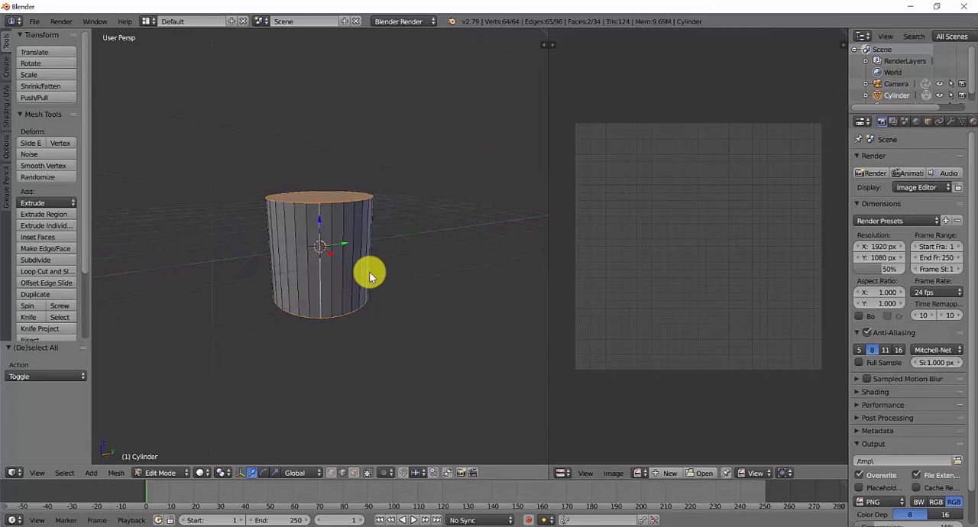
{"action": "left_click", "coordinate": [114, 473]}
{"action": "mouse_move", "coordinate": [147, 315]}
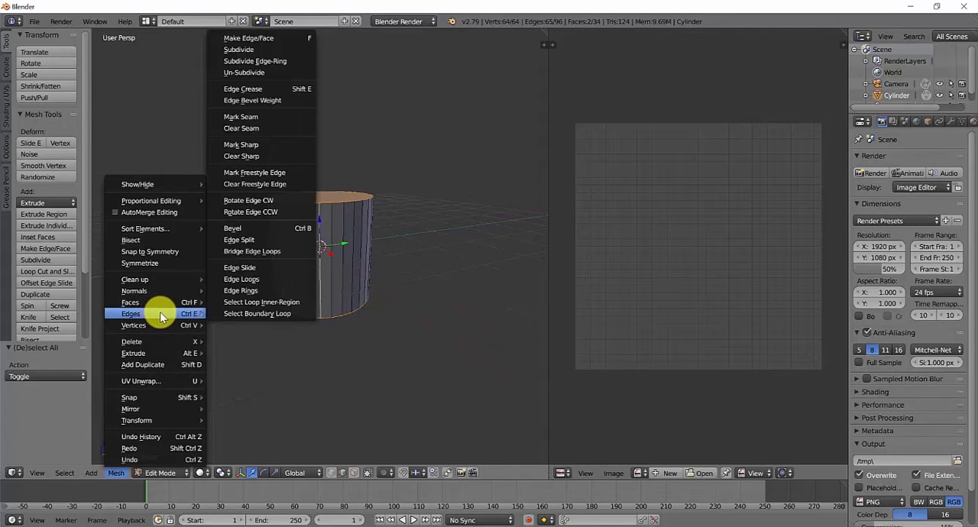
{"action": "left_click", "coordinate": [262, 119]}
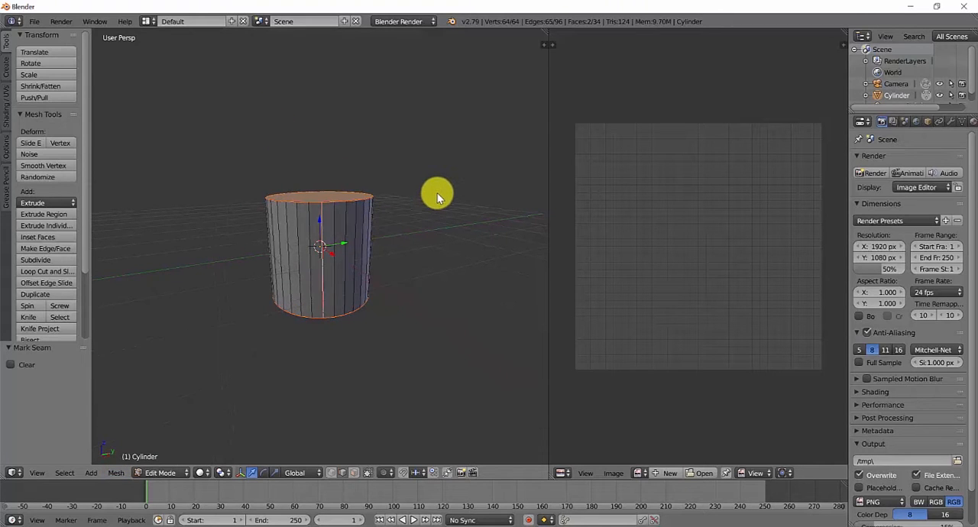
- Select the whole cylinder mesh and unwrap it along the marked seams
{"action": "key", "text": "a"}
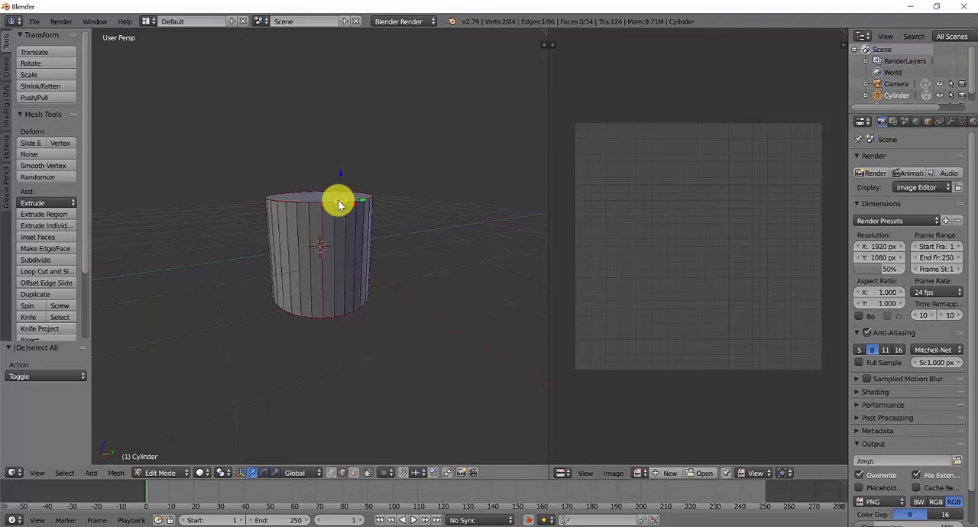
{"action": "key", "text": "a"}
{"action": "key", "text": "u"}
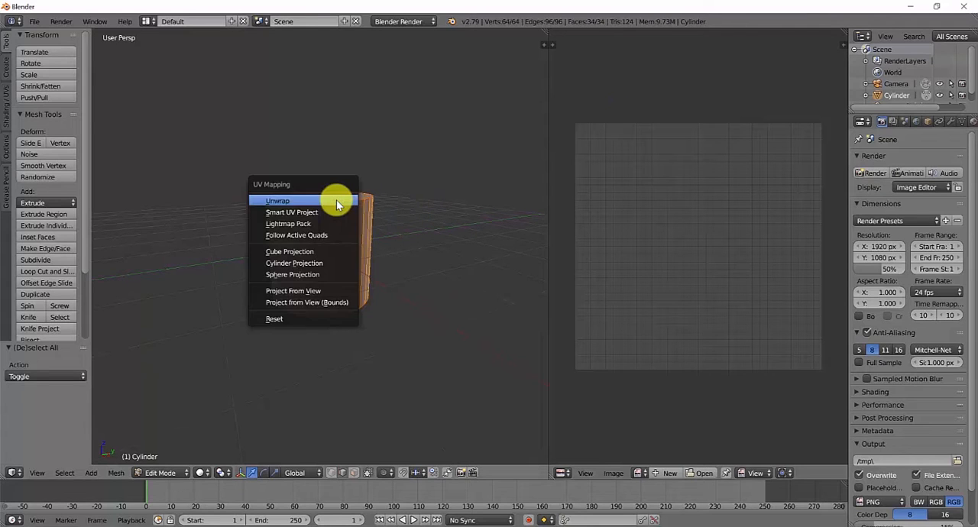
{"action": "left_click", "coordinate": [338, 200]}
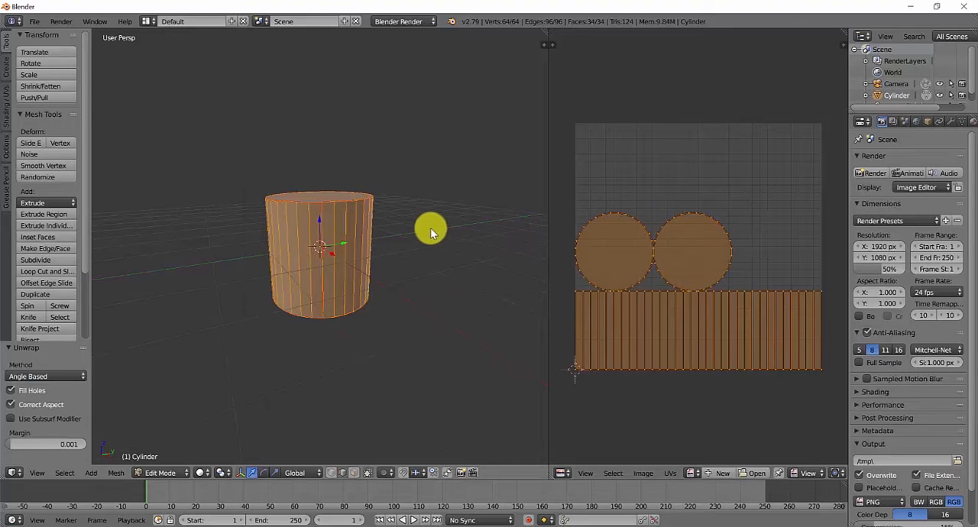
- Try Smart UV Project on the cylinder with an angle limit of 66 and undo it
{"action": "key", "text": "u"}
{"action": "left_click", "coordinate": [356, 224]}
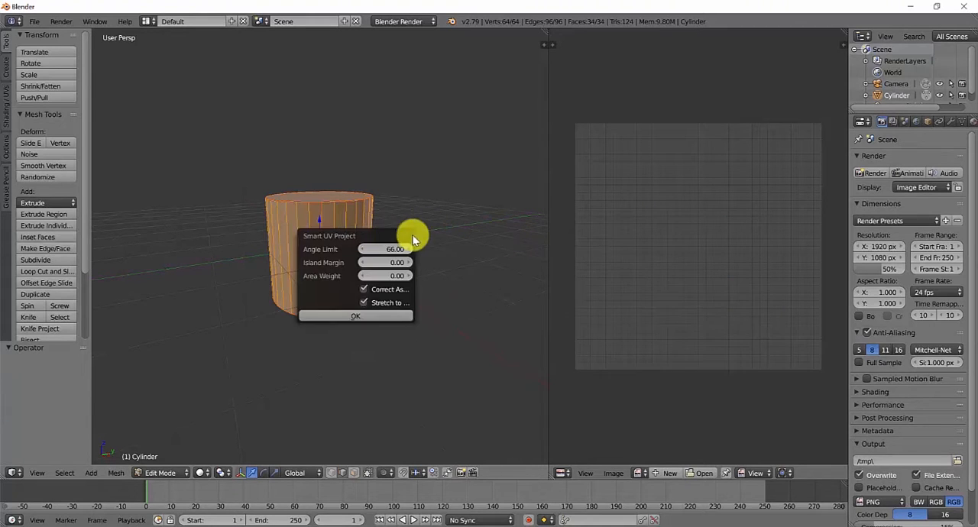
{"action": "left_click", "coordinate": [360, 314]}
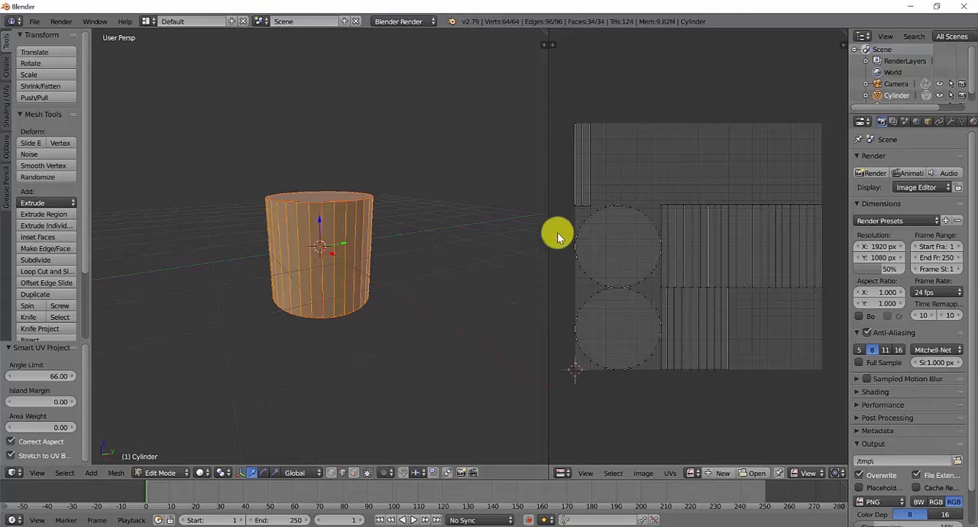
{"action": "key", "text": "ctrl+z"}
- Try Lightmap Pack on the cylinder's faces and undo it
{"action": "key", "text": "u"}
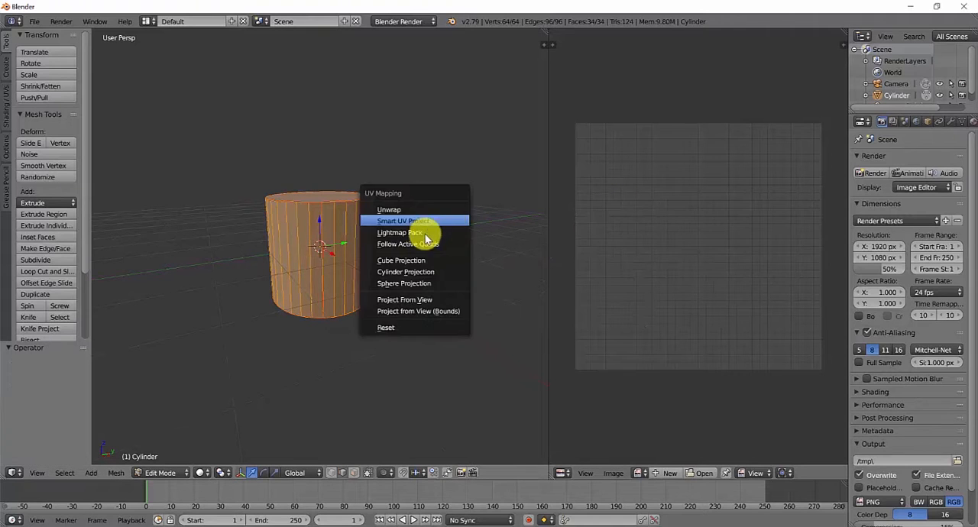
{"action": "left_click", "coordinate": [414, 233]}
{"action": "left_click", "coordinate": [440, 342]}
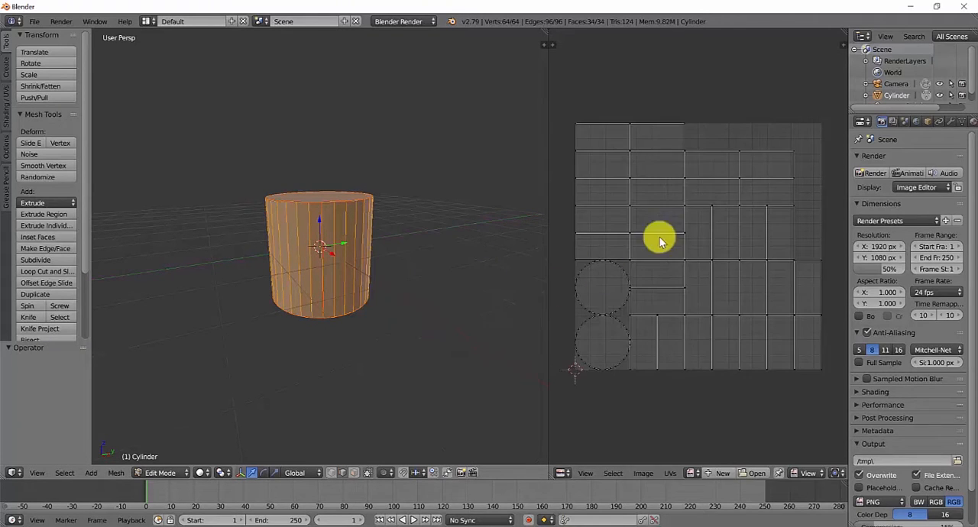
{"action": "key", "text": "ctrl+z"}
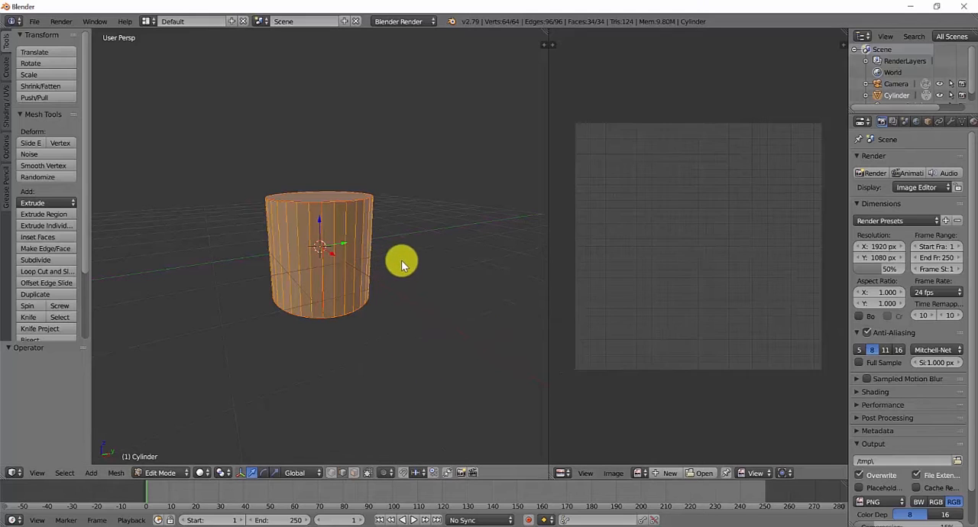
- Unwrap the cylinder again with the standard Unwrap method based on its seams
{"action": "key", "text": "u"}
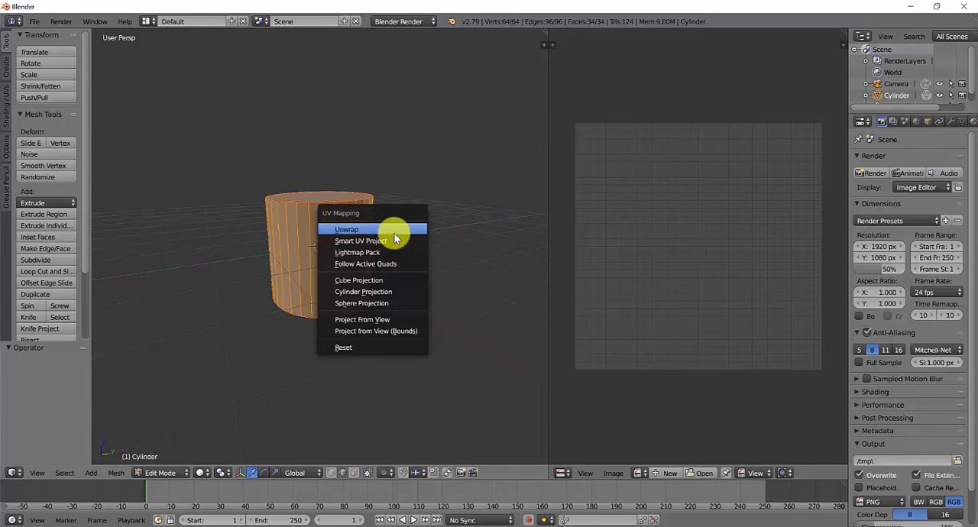
{"action": "left_click", "coordinate": [391, 227]}
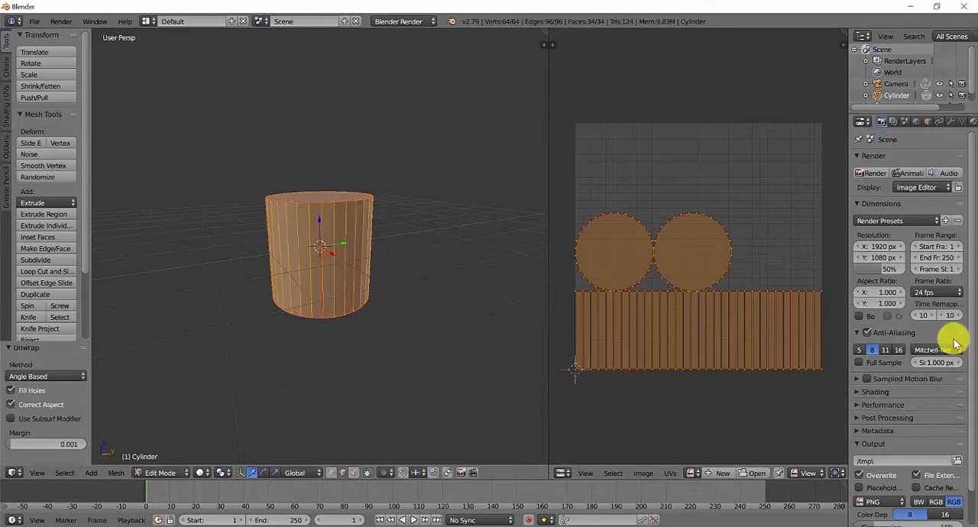
- Move the right-hand circular UV island by about 0.22 in X and 0.20 in Y, and scale it by about 1.7
{"action": "key", "text": "a"}
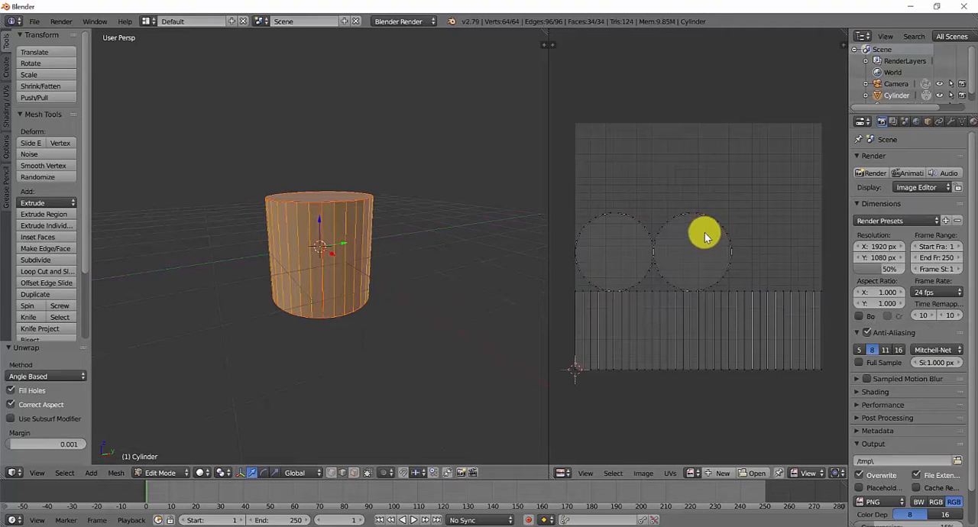
{"action": "key", "text": "l"}
{"action": "key", "text": "g"}
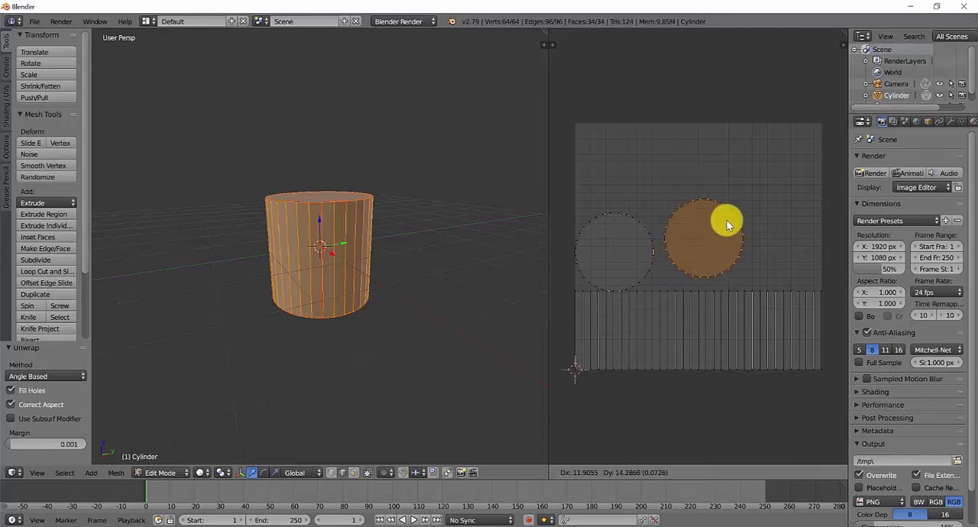
{"action": "left_click", "coordinate": [764, 196]}
{"action": "key", "text": "s"}
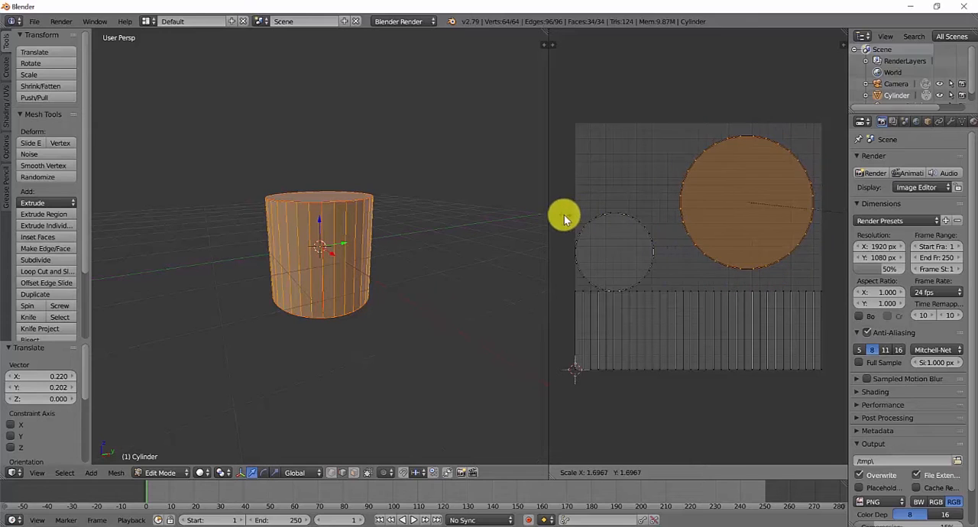
{"action": "left_click", "coordinate": [595, 216]}
- Scale the left-hand circular UV island by about 1.49 and move it by about 0.15 in X and 0.20 in Y
{"action": "key", "text": "a"}
{"action": "key", "text": "l"}
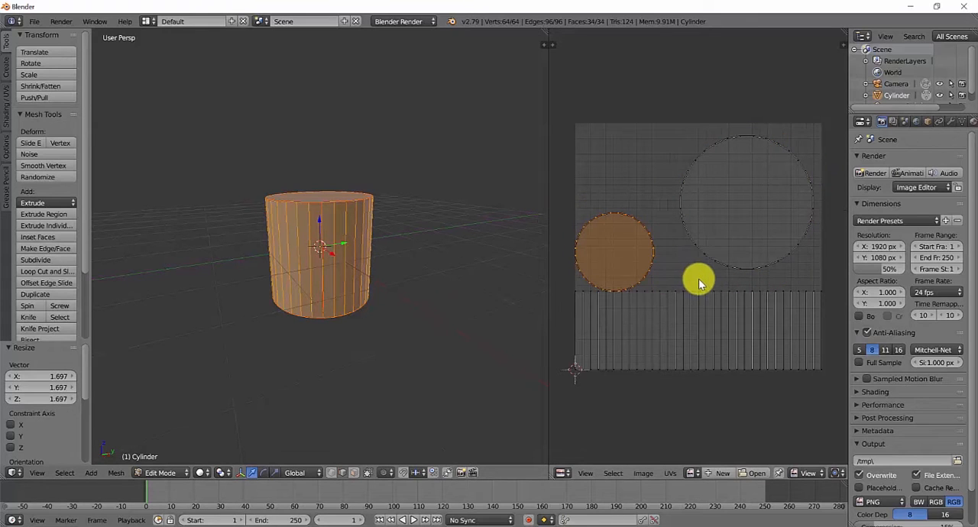
{"action": "key", "text": "g"}
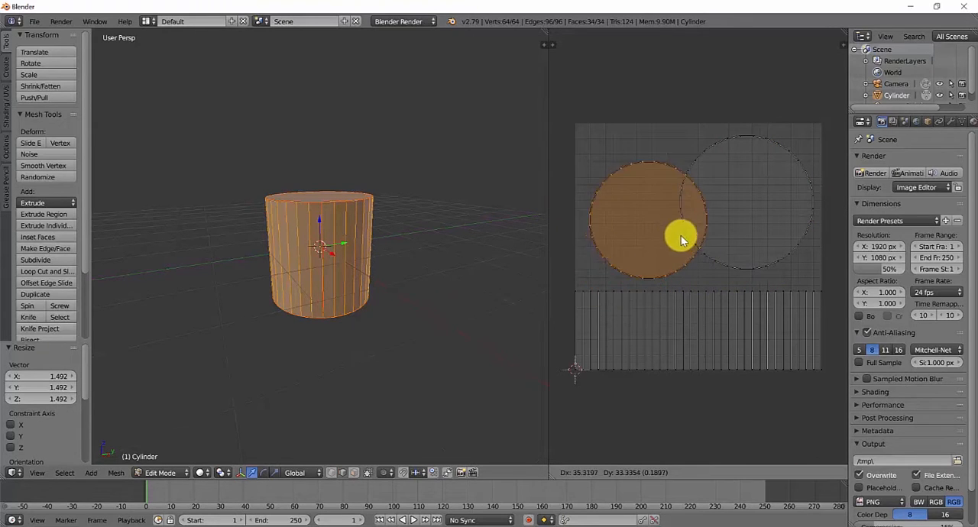
{"action": "left_click", "coordinate": [688, 219]}
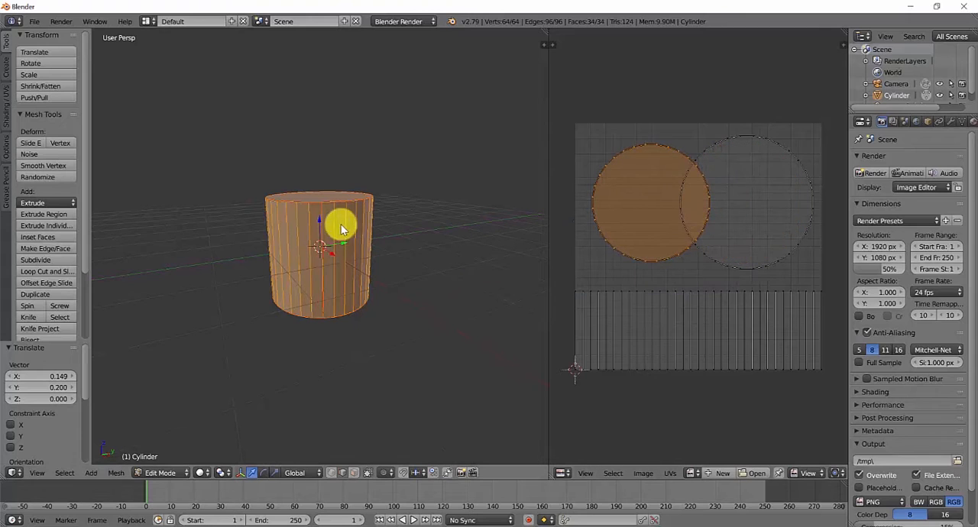
- Select the cylinder's side faces, top cap and bottom cap one after another to match each with its UV island
{"action": "right_click", "coordinate": [327, 207]}
{"action": "left_click", "coordinate": [353, 473]}
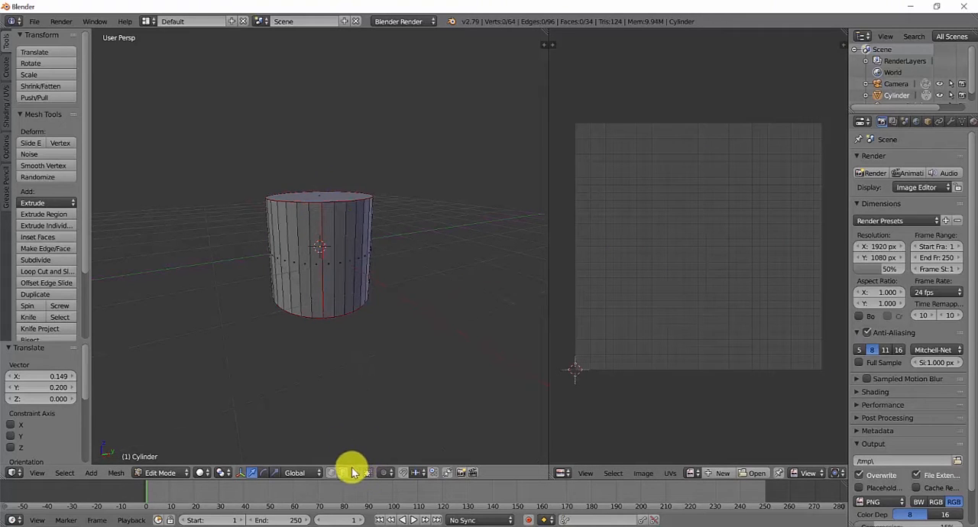
{"action": "right_click", "coordinate": [336, 224]}
{"action": "key", "text": "l"}
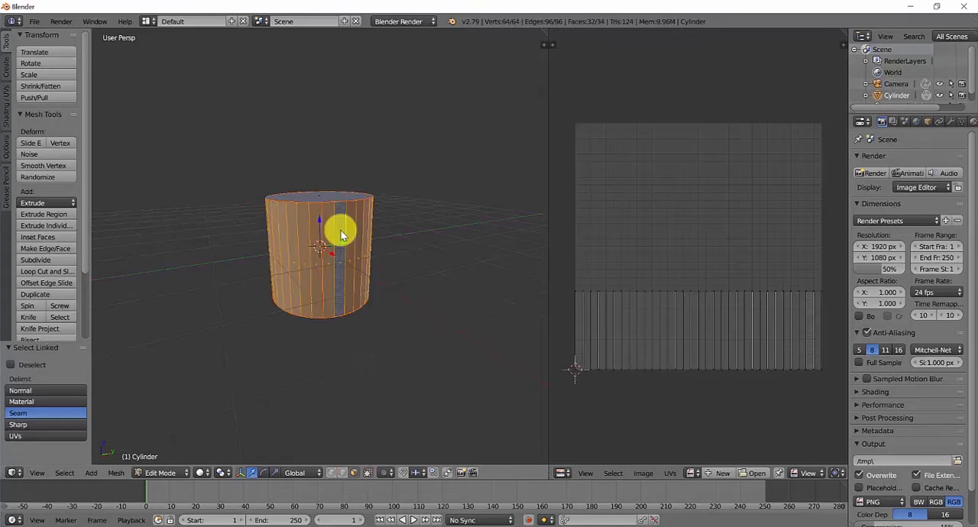
{"action": "right_click", "coordinate": [317, 197]}
{"action": "middle_click_drag", "start_coordinate": [323, 199], "coordinate": [322, 171]}
{"action": "right_click", "coordinate": [308, 299]}
{"action": "middle_click_drag", "start_coordinate": [309, 302], "coordinate": [382, 273]}
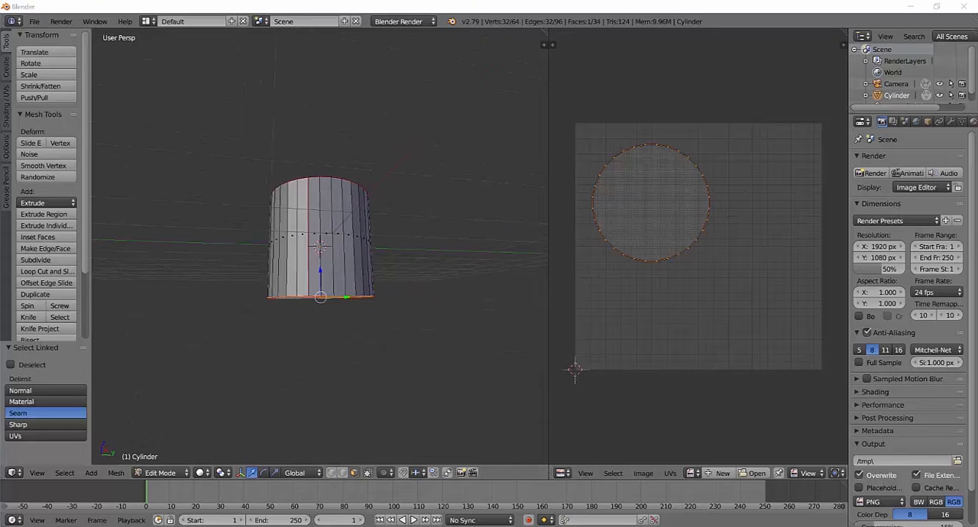
- Return to Object Mode, hide the cylinder and add a monkey mesh
{"action": "key", "text": "Tab"}
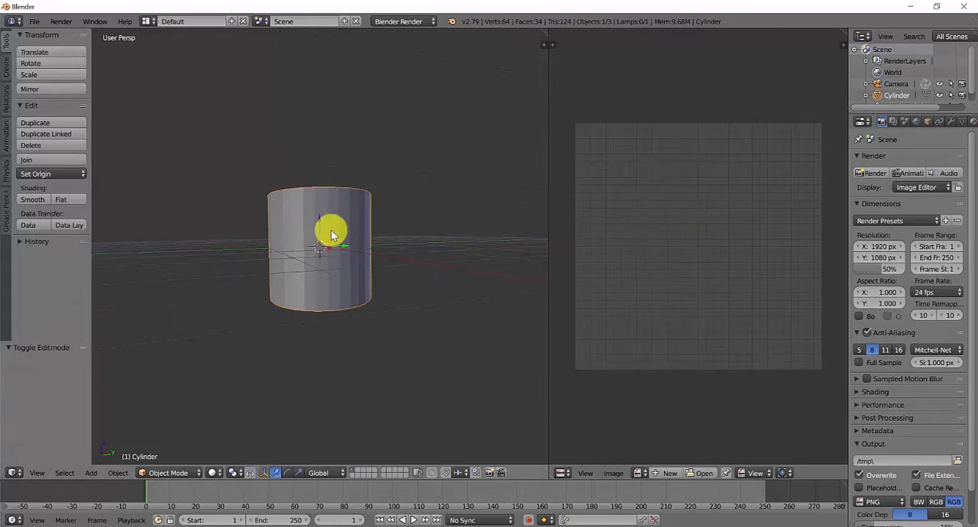
{"action": "key", "text": "h"}
{"action": "key", "text": "shift+a"}
{"action": "mouse_move", "coordinate": [339, 229]}
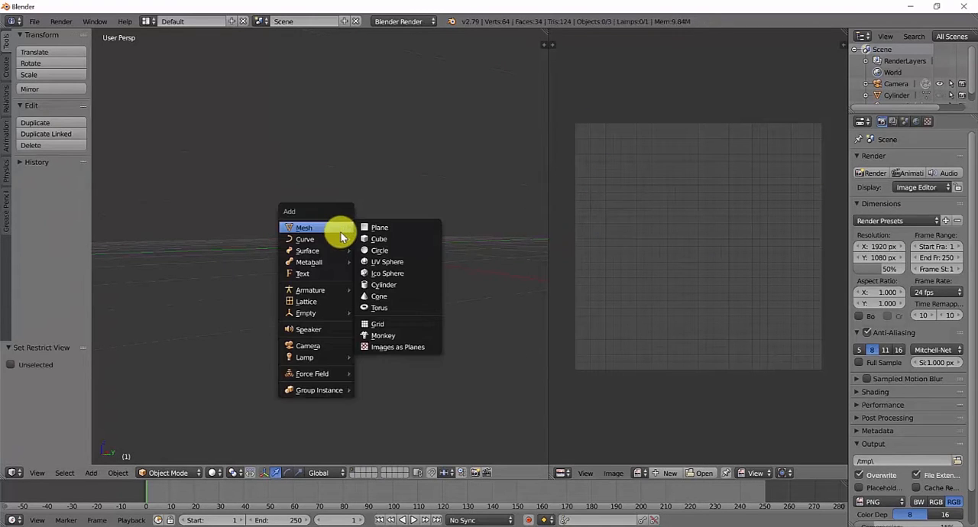
{"action": "left_click", "coordinate": [400, 337]}
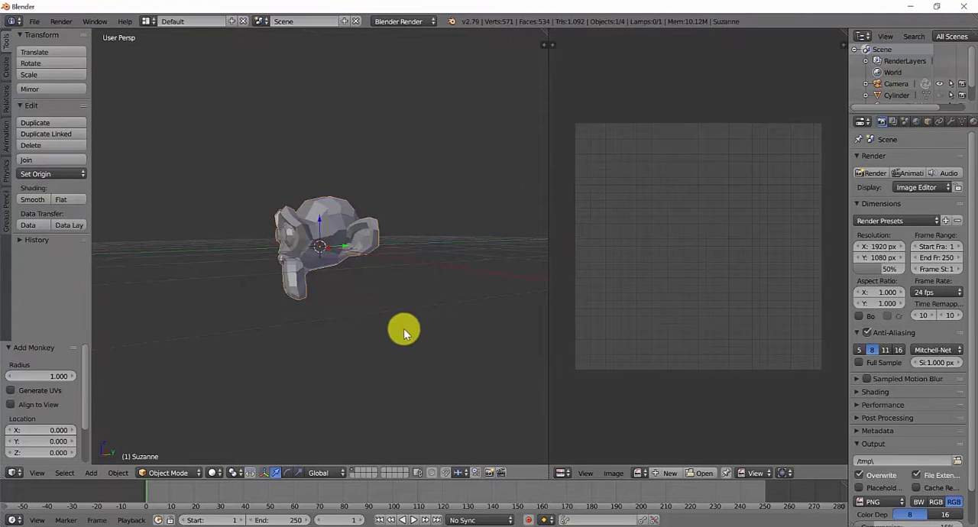
{"action": "middle_click_drag", "start_coordinate": [400, 260], "coordinate": [344, 252]}
{"action": "scroll", "coordinate": [341, 247], "scroll_direction": "up", "scroll_amount": 3}
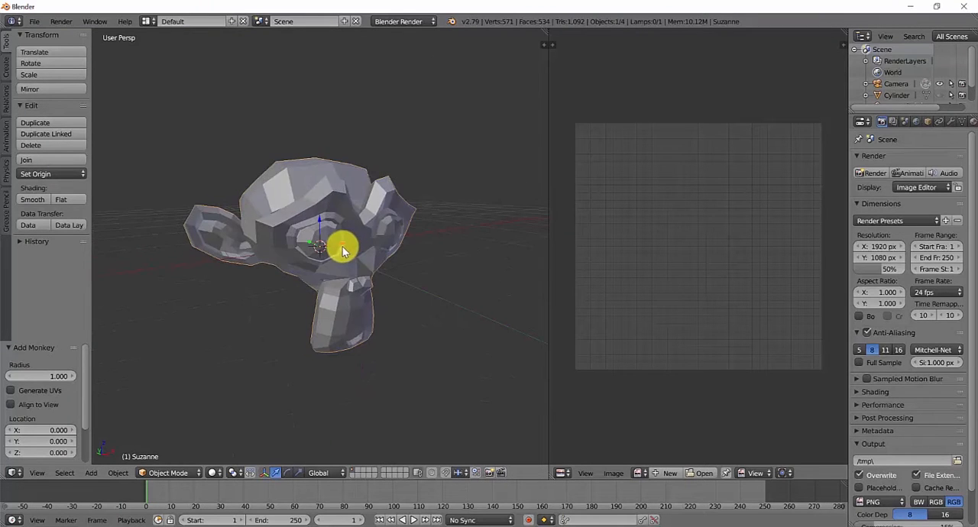
- Enter Edit Mode on the monkey and select the linked faces of one eye
{"action": "key", "text": "Tab"}
{"action": "middle_click_drag", "start_coordinate": [323, 190], "coordinate": [346, 220]}
{"action": "key", "text": "a"}
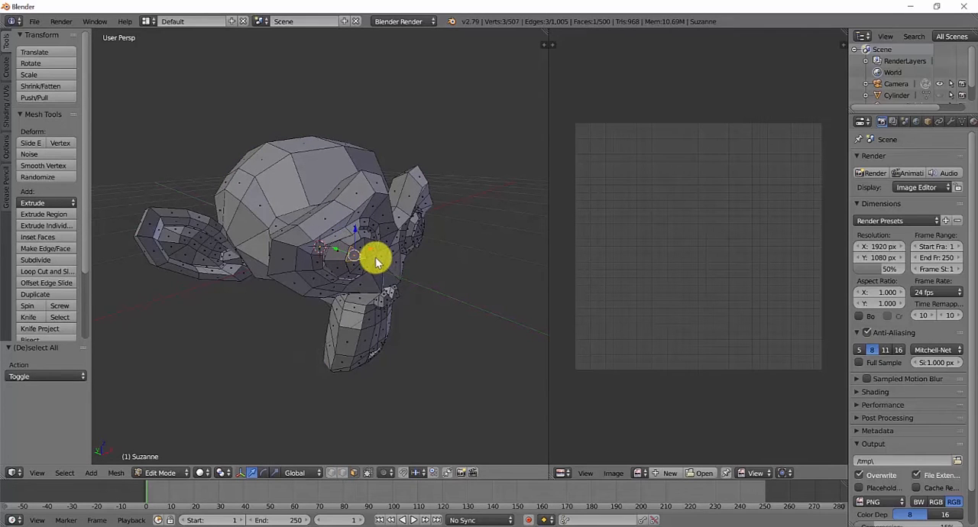
{"action": "key", "text": "l"}
{"action": "middle_click_drag", "start_coordinate": [385, 262], "coordinate": [275, 374]}
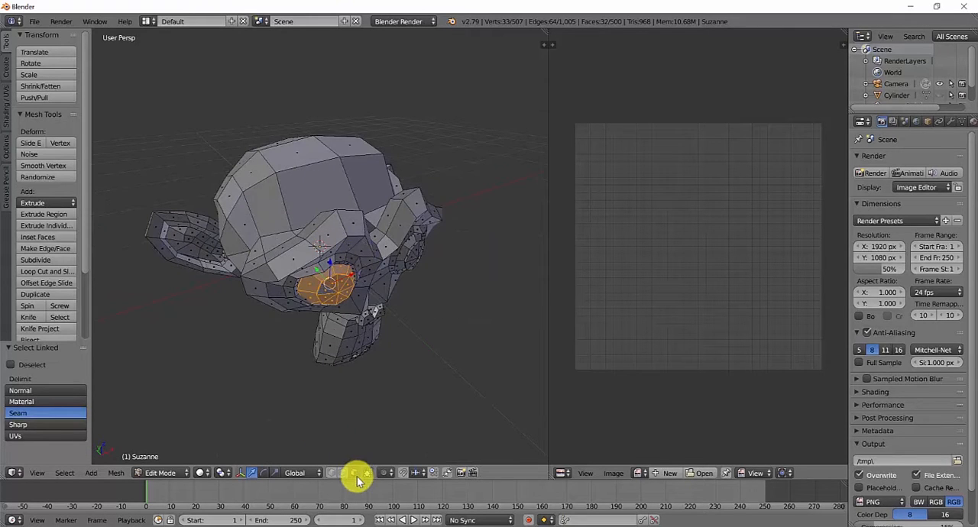
- Select the edge loops outlining the monkey's face and muzzle, undoing the extra selection down the muzzle's centre
{"action": "right_click", "coordinate": [327, 221], "text": "alt"}
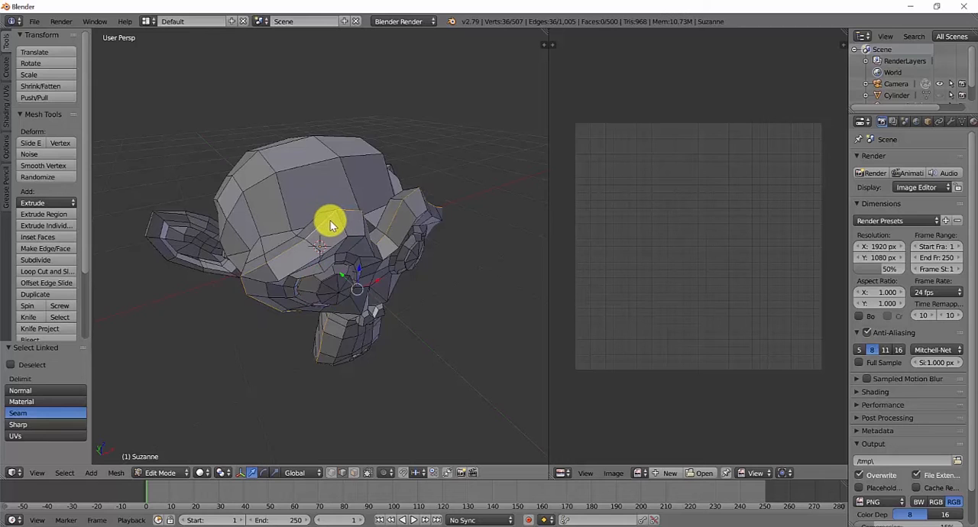
{"action": "middle_click_drag", "start_coordinate": [330, 224], "coordinate": [375, 273]}
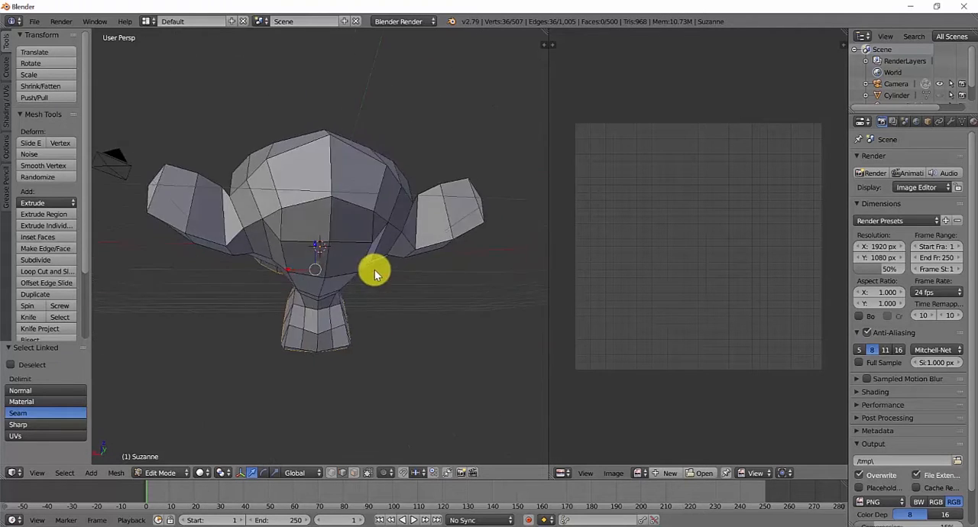
{"action": "right_click", "coordinate": [321, 323], "text": "alt+shift"}
{"action": "middle_click_drag", "start_coordinate": [321, 322], "coordinate": [314, 245]}
{"action": "right_click", "coordinate": [318, 235], "text": "shift"}
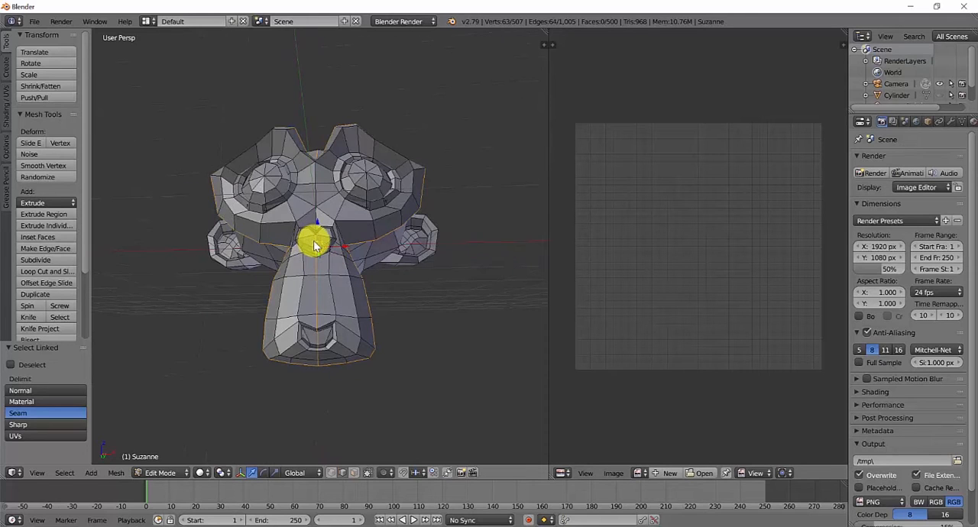
{"action": "key", "text": "ctrl+z"}
{"action": "key", "text": "ctrl+z"}
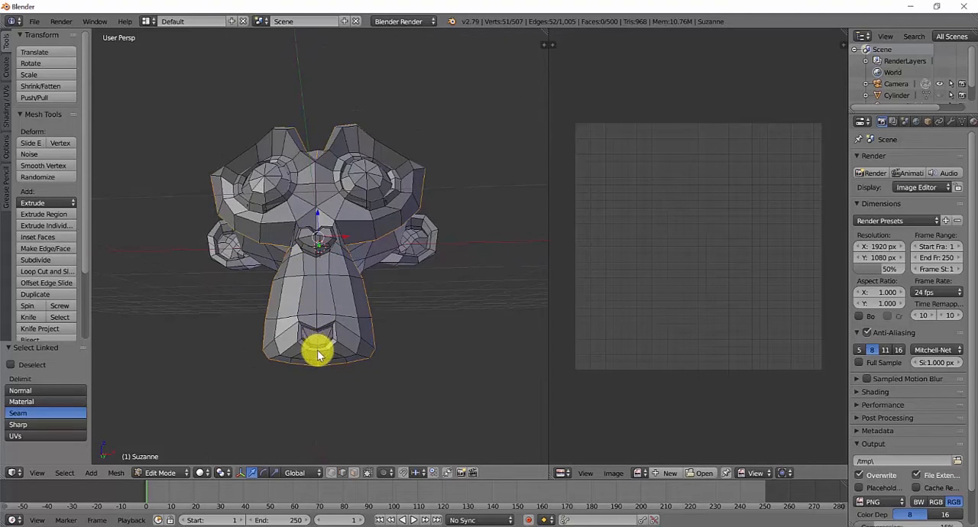
- Add the head's centre line and the ear outlines to the edge selection and mark all selected edges as seams
{"action": "mouse_move", "coordinate": [342, 268]}
{"action": "middle_mouse_down"}
{"action": "mouse_move", "coordinate": [356, 273]}
{"action": "mouse_move", "coordinate": [345, 258]}
{"action": "mouse_move", "coordinate": [362, 274]}
{"action": "mouse_move", "coordinate": [327, 258]}
{"action": "middle_mouse_up"}
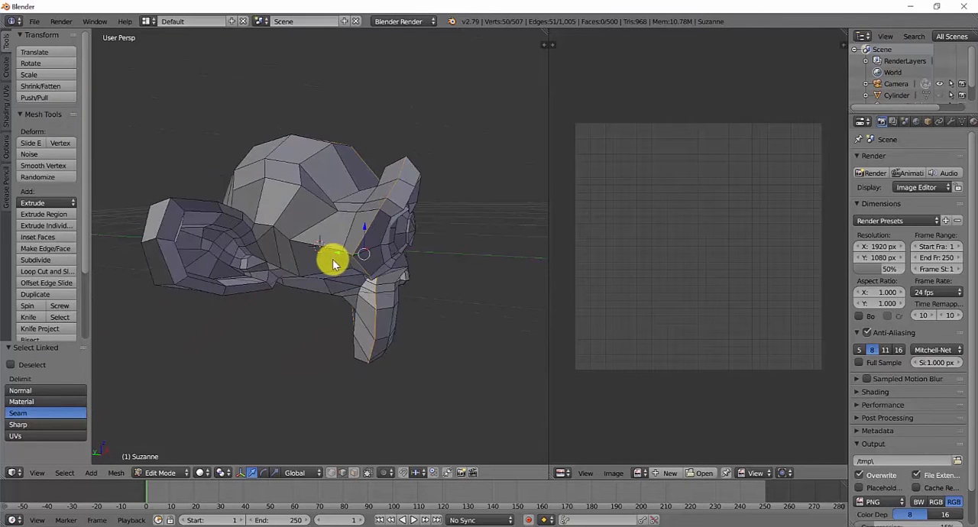
{"action": "middle_click_drag", "start_coordinate": [249, 219], "coordinate": [261, 277]}
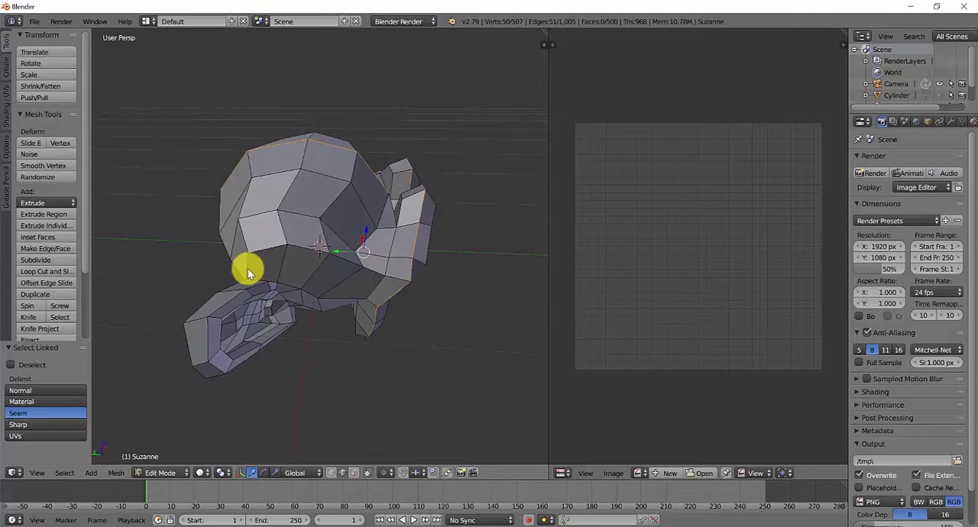
{"action": "middle_click_drag", "start_coordinate": [260, 267], "coordinate": [260, 216]}
{"action": "key", "text": "ctrl+z"}
{"action": "right_click", "coordinate": [282, 245], "text": "alt+shift"}
{"action": "middle_click_drag", "start_coordinate": [289, 259], "coordinate": [354, 243]}
{"action": "right_click", "coordinate": [326, 214], "text": "alt+shift"}
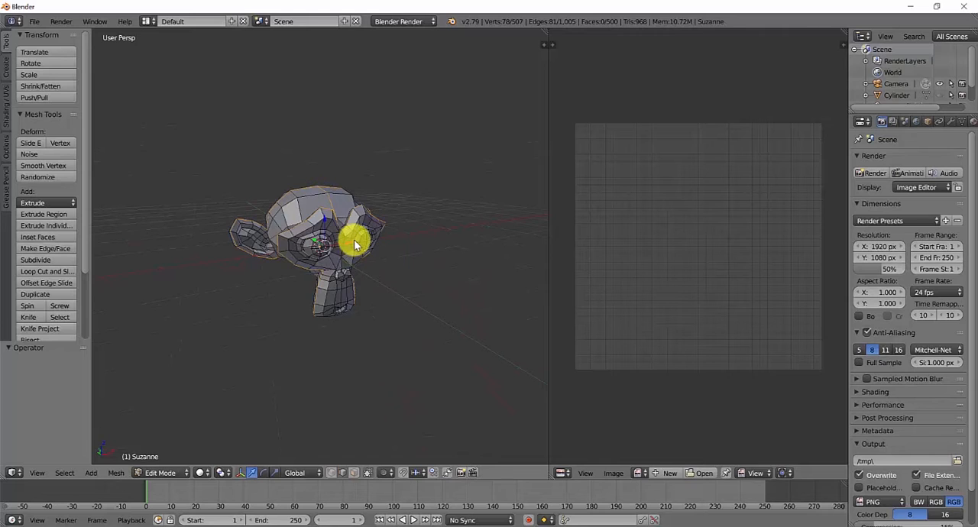
{"action": "key", "text": "ctrl+e"}
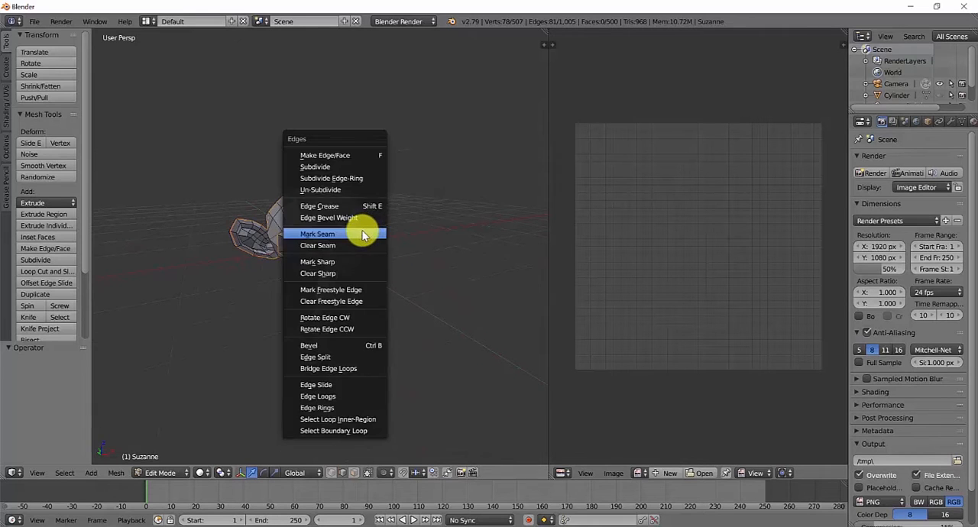
{"action": "left_click", "coordinate": [364, 234]}
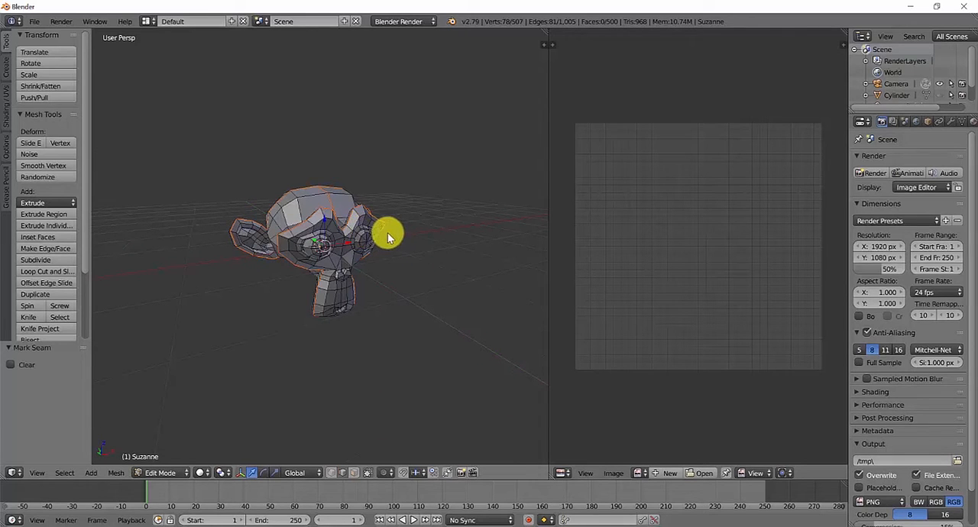
- Select the whole monkey mesh and unwrap it along its seams with the standard Unwrap method
{"action": "key", "text": "a"}
{"action": "middle_click_drag", "start_coordinate": [378, 247], "coordinate": [364, 261]}
{"action": "key", "text": "a"}
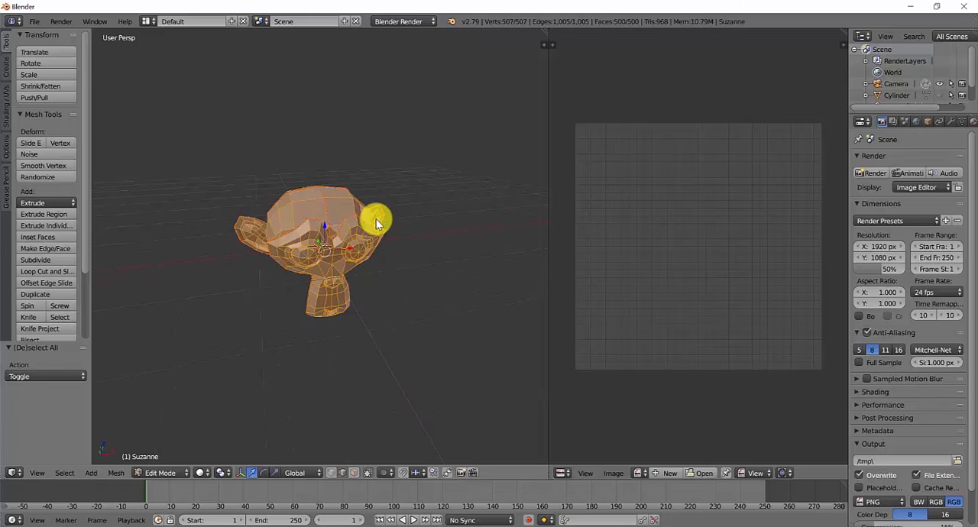
{"action": "key", "text": "u"}
{"action": "left_click", "coordinate": [376, 218]}
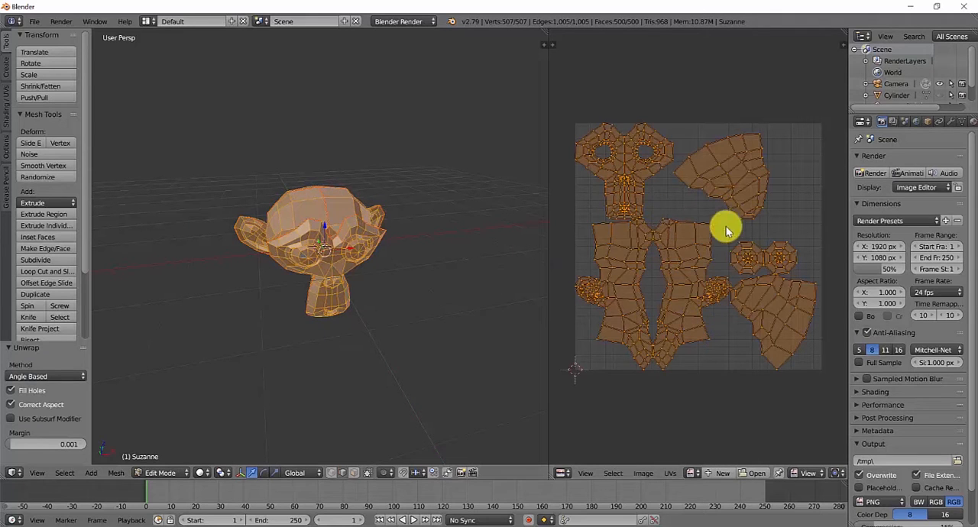
- Clear the selection and select the monkey's linked eye geometry to examine the corresponding UV islands
{"action": "key", "text": "a"}
{"action": "right_click", "coordinate": [307, 249]}
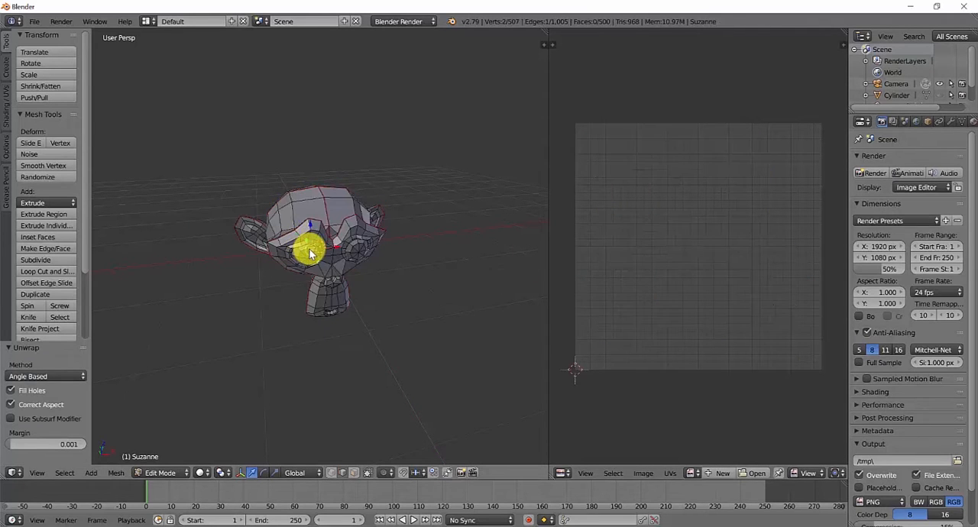
{"action": "key", "text": "l"}
{"action": "right_click", "coordinate": [347, 257]}
{"action": "key", "text": "l"}
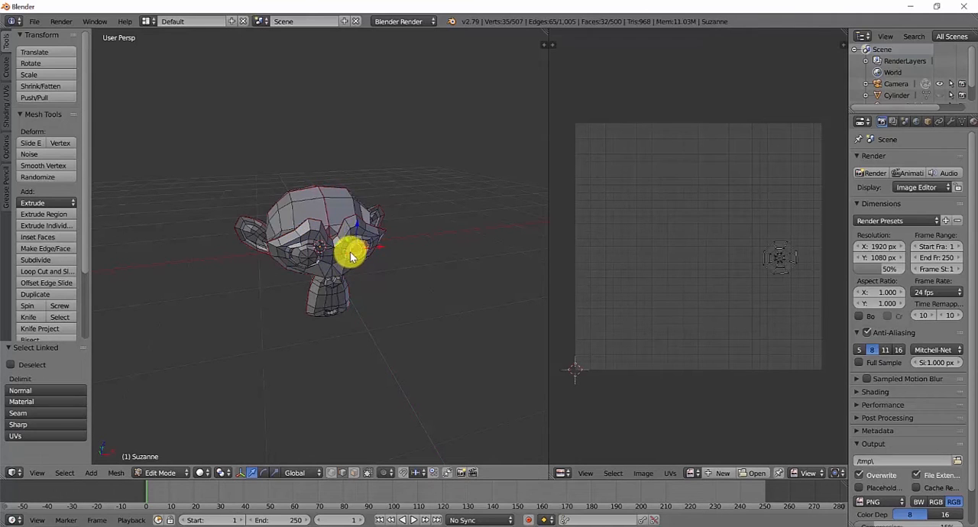
{"action": "right_click", "coordinate": [348, 229]}
{"action": "key", "text": "l"}
{"action": "key", "text": "a"}
{"action": "key", "text": "a"}
{"action": "key", "text": "a"}
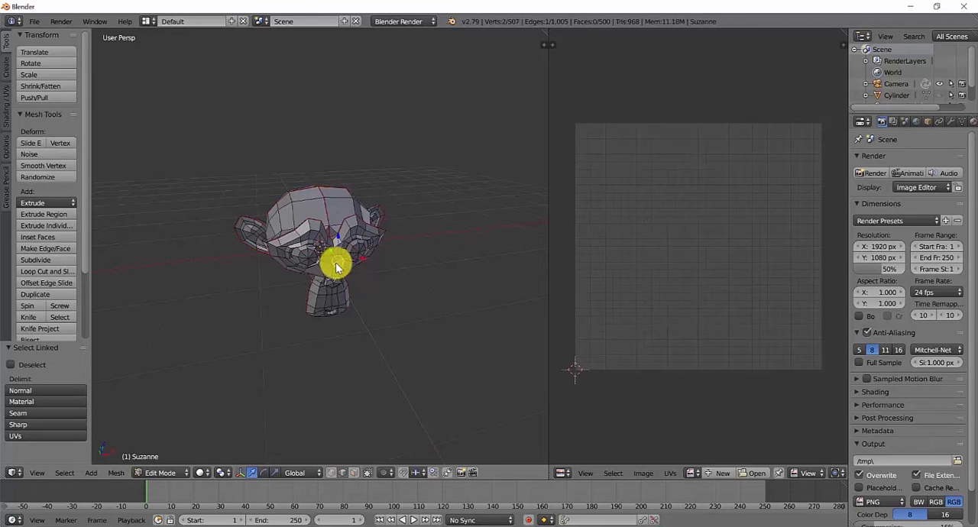
- Switch to face selection and select the seam-bounded face and head regions in turn to compare them with their UV islands
{"action": "left_click", "coordinate": [353, 473]}
{"action": "key", "text": "l"}
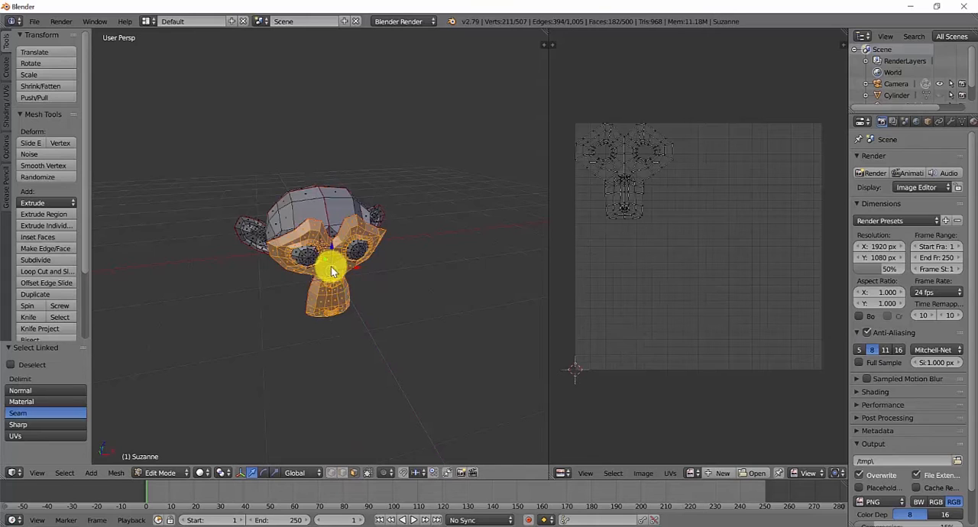
{"action": "middle_click_drag", "start_coordinate": [331, 266], "coordinate": [399, 244]}
{"action": "key", "text": "a"}
{"action": "key", "text": "l"}
{"action": "middle_click_drag", "start_coordinate": [327, 238], "coordinate": [418, 248]}
{"action": "right_click", "coordinate": [321, 250]}
{"action": "key", "text": "l"}
{"action": "key", "text": "a"}
{"action": "key", "text": "l"}
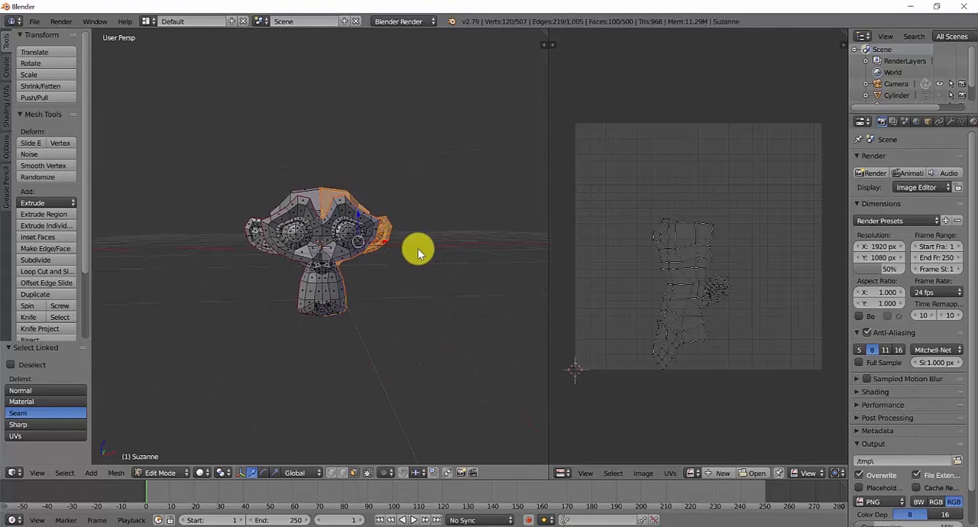
- Select the entire mesh and border-select the ear and eye islands plus the lower part of the head islands in the UV layout
{"action": "key", "text": "a"}
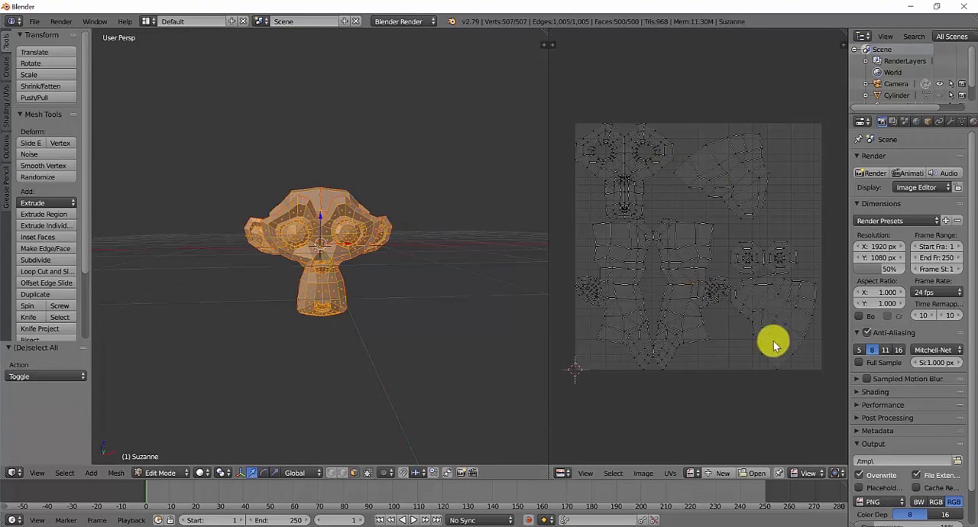
{"action": "key", "text": "b"}
{"action": "left_click_drag", "start_coordinate": [817, 385], "coordinate": [675, 99]}
{"action": "key", "text": "b"}
{"action": "left_click_drag", "start_coordinate": [701, 378], "coordinate": [561, 247]}
{"action": "scroll", "coordinate": [668, 240], "scroll_direction": "up", "scroll_amount": 3}
{"action": "middle_click_drag", "start_coordinate": [638, 230], "coordinate": [716, 235]}
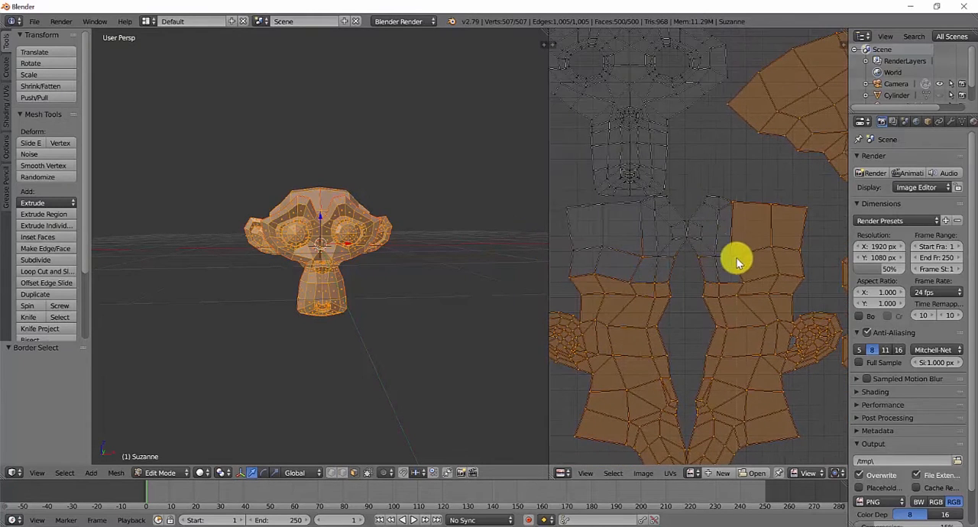
- Extend the UV selection over the remaining upper parts of the head islands with border and circle select, leaving out the face island
{"action": "key", "text": "b"}
{"action": "left_click_drag", "start_coordinate": [739, 274], "coordinate": [682, 177]}
{"action": "key", "text": "b"}
{"action": "right_click", "coordinate": [654, 195]}
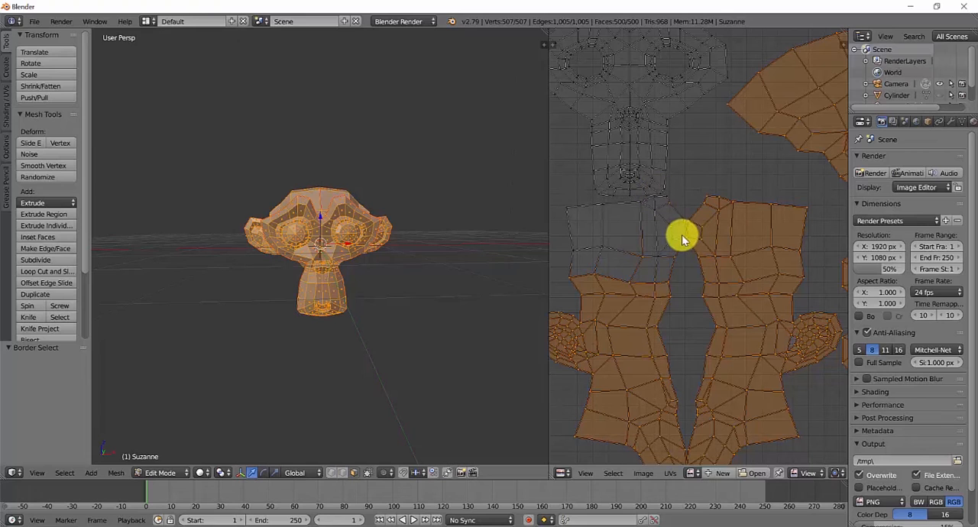
{"action": "key", "text": "c"}
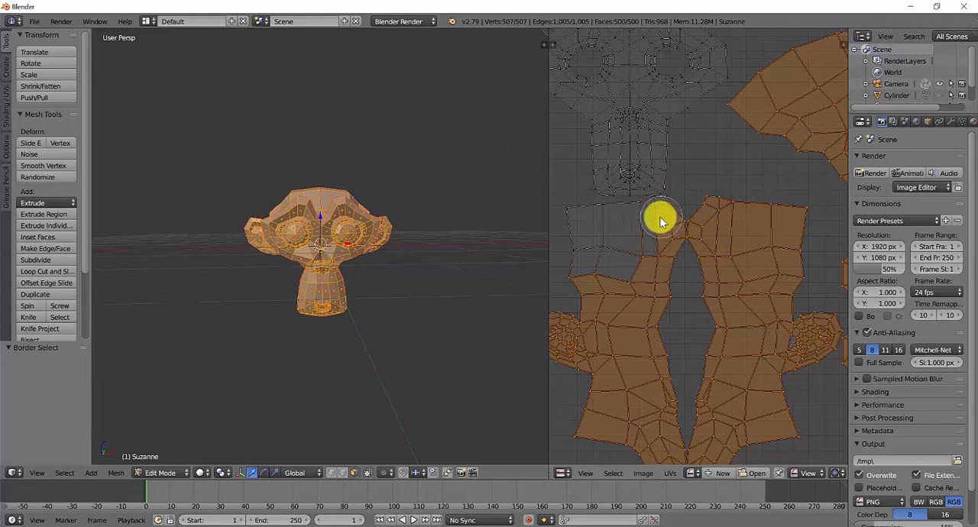
{"action": "mouse_move", "coordinate": [660, 217]}
{"action": "left_mouse_down"}
{"action": "mouse_move", "coordinate": [649, 219]}
{"action": "mouse_move", "coordinate": [675, 212]}
{"action": "mouse_move", "coordinate": [631, 224]}
{"action": "mouse_move", "coordinate": [584, 219]}
{"action": "mouse_move", "coordinate": [619, 258]}
{"action": "left_mouse_up"}
{"action": "scroll", "coordinate": [683, 262], "scroll_direction": "down", "scroll_amount": 4}
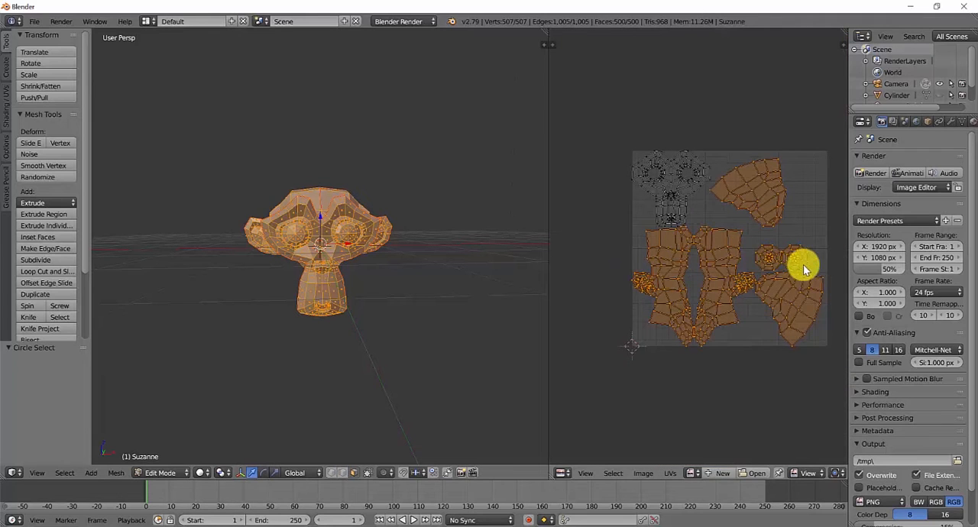
- Scale down all UV islands except the face and move them into the lower-right corner of the UV area
{"action": "key", "text": "s"}
{"action": "left_click", "coordinate": [738, 259]}
{"action": "key", "text": "h"}
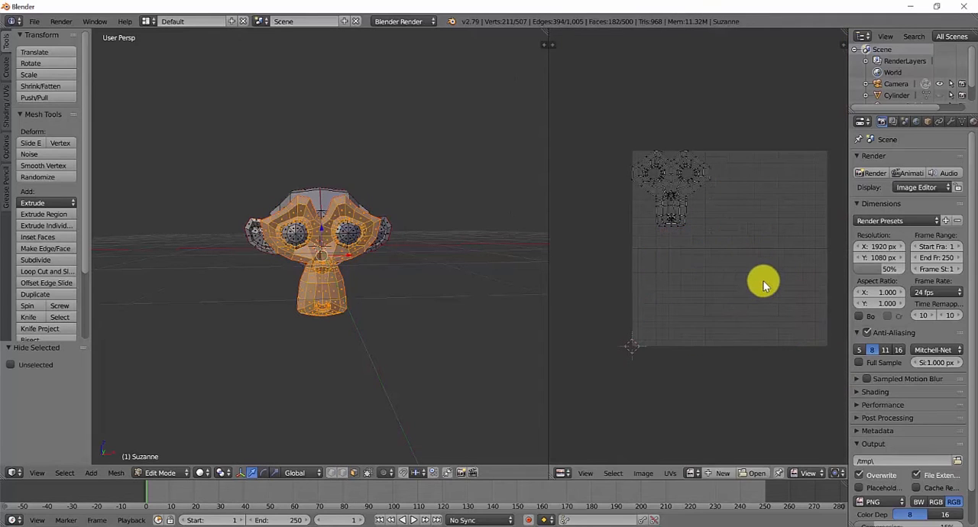
{"action": "key", "text": "alt+h"}
{"action": "key", "text": "g"}
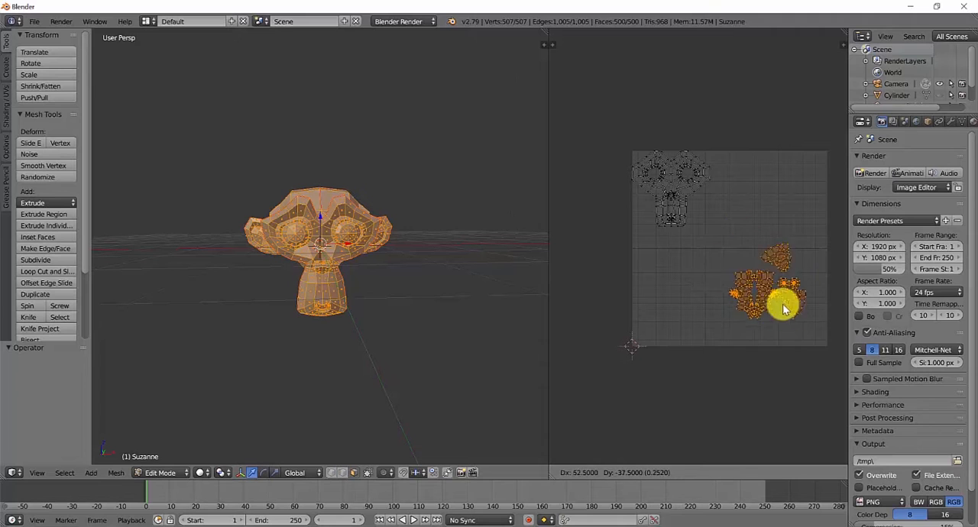
{"action": "left_click", "coordinate": [783, 306]}
- Select the face UV island, scale it by about 2.018, and move it by about 0.221 in X and -0.242 in Y
{"action": "key", "text": "a"}
{"action": "key", "text": "l"}
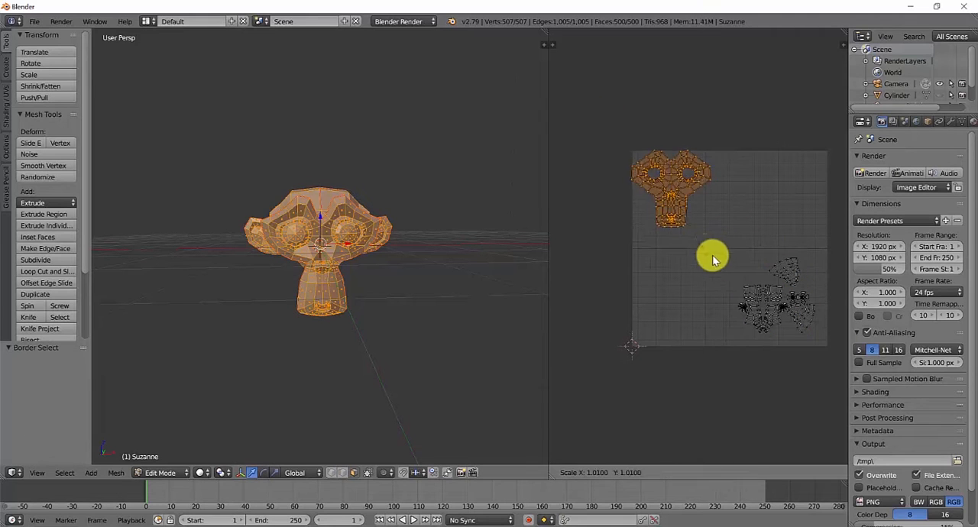
{"action": "key", "text": "s"}
{"action": "left_click", "coordinate": [710, 279]}
{"action": "key", "text": "g"}
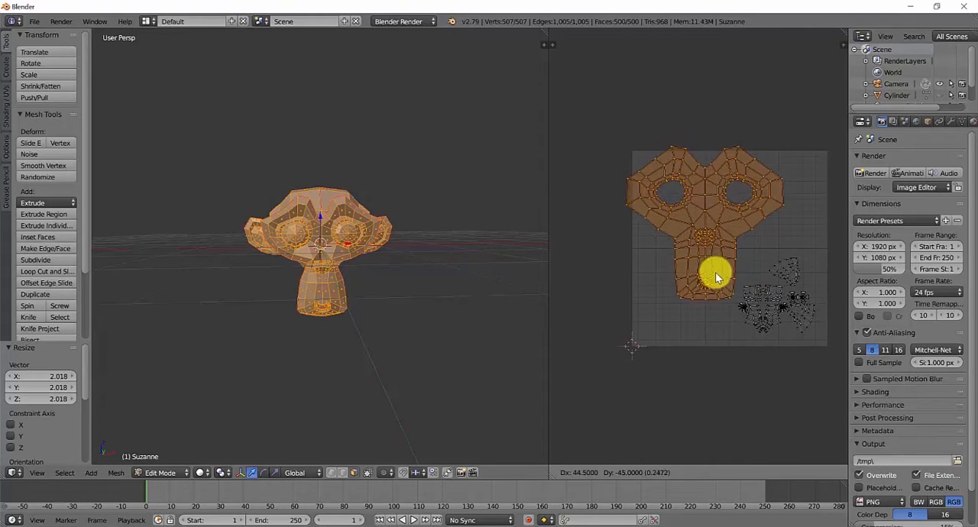
{"action": "right_click", "coordinate": [723, 278]}
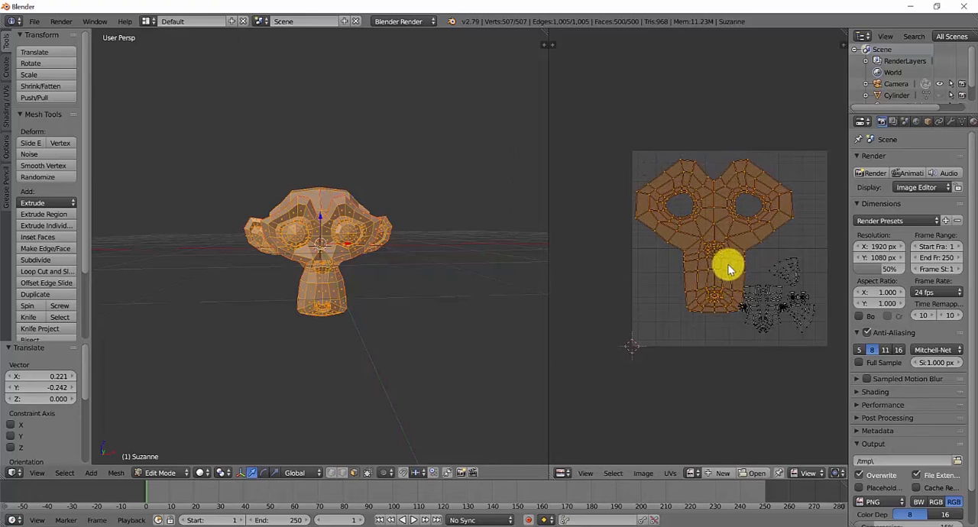
- Scale down the face UV island and move it inside the upper-left part of the UV area
{"action": "scroll", "coordinate": [782, 306], "scroll_direction": "up", "scroll_amount": 2}
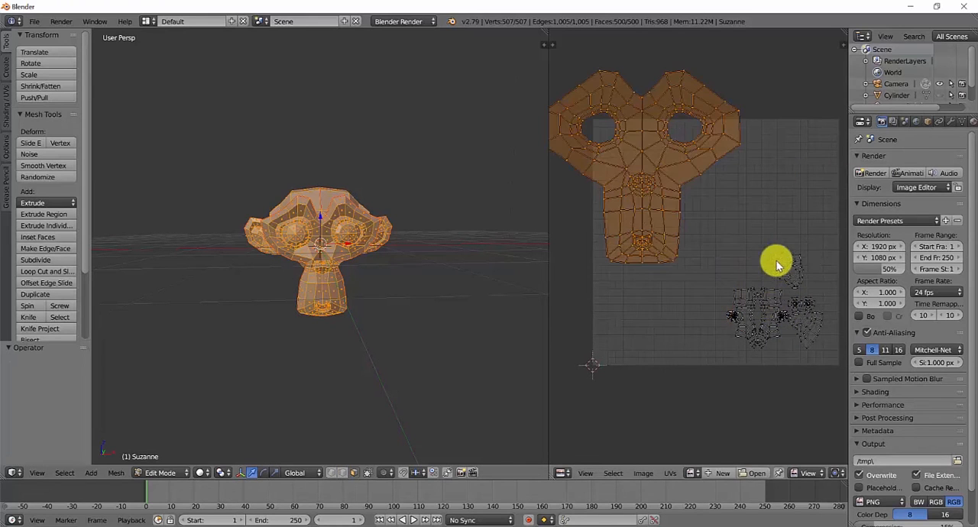
{"action": "key", "text": "s"}
{"action": "left_click", "coordinate": [737, 241]}
{"action": "key", "text": "g"}
{"action": "left_click", "coordinate": [748, 274]}
- Border-select the small UV islands and move them by about 0.060 in X and -0.042 in Y, into the lower-right corner
{"action": "key", "text": "a"}
{"action": "key", "text": "b"}
{"action": "left_click_drag", "start_coordinate": [718, 235], "coordinate": [851, 391]}
{"action": "key", "text": "g"}
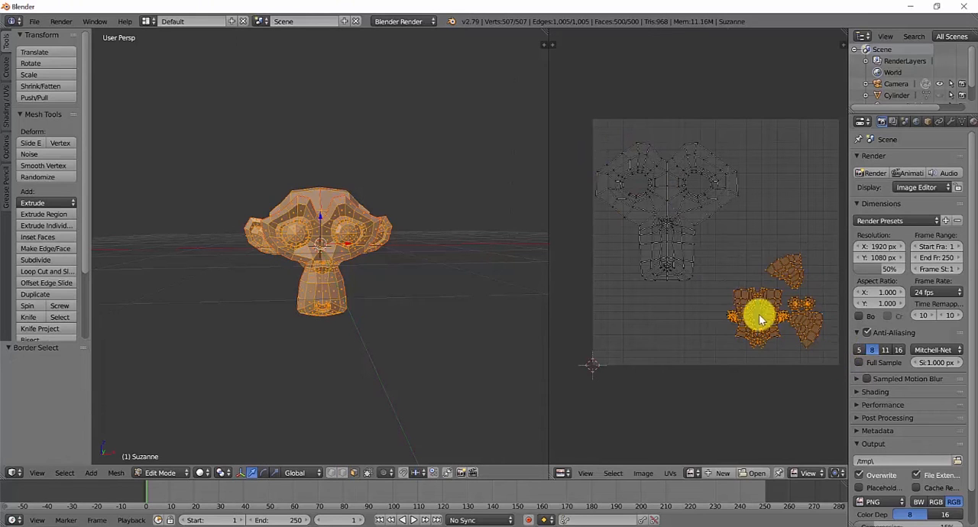
{"action": "left_click", "coordinate": [780, 366]}
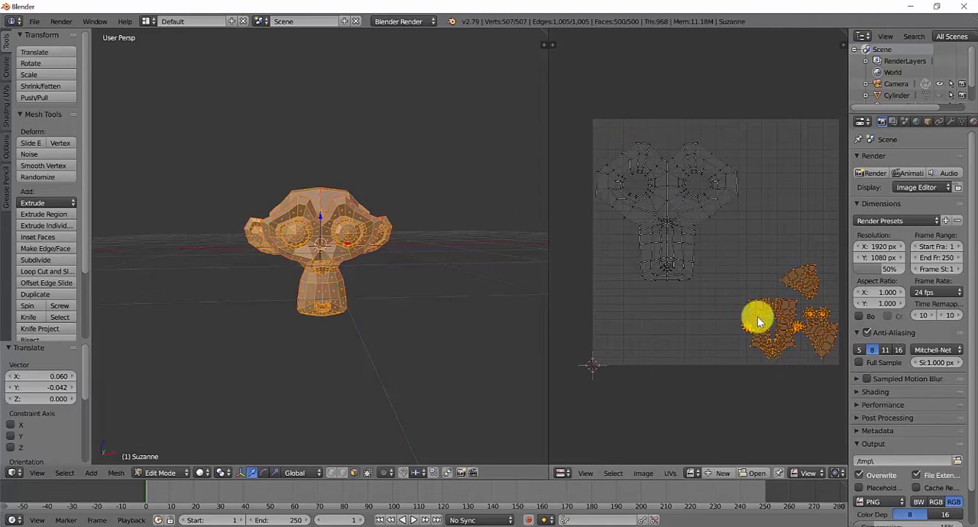
- Select only the face UV island, scale it by about 1.357, and move it down and right within the UV area
{"action": "key", "text": "a"}
{"action": "key", "text": "b"}
{"action": "left_click_drag", "start_coordinate": [732, 309], "coordinate": [576, 114]}
{"action": "key", "text": "s"}
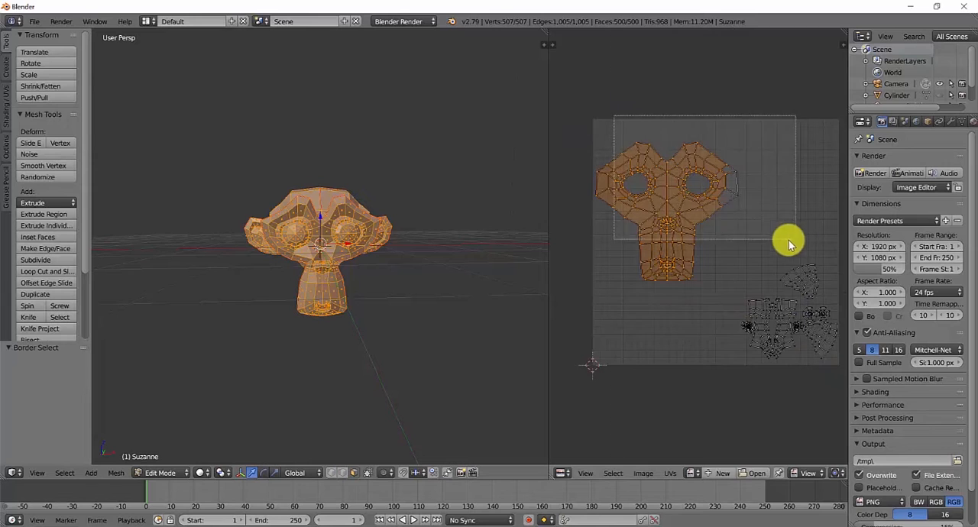
{"action": "left_click", "coordinate": [688, 274]}
{"action": "key", "text": "g"}
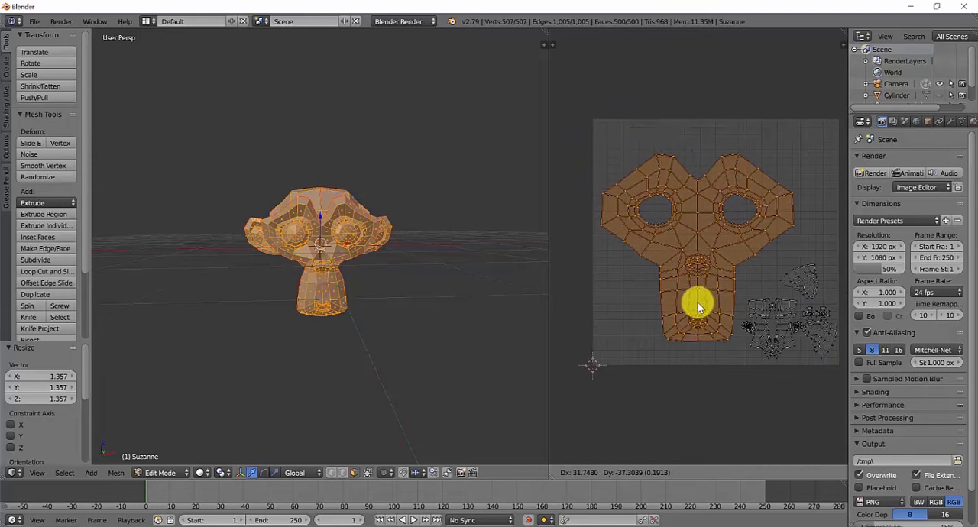
{"action": "left_click", "coordinate": [698, 304]}
- Fine-tune the face island's fit by scaling it about 1.101, shifting it slightly down-right, and rescaling by about 0.992 and 0.961
{"action": "key", "text": "s"}
{"action": "left_click", "coordinate": [734, 339]}
{"action": "key", "text": "g"}
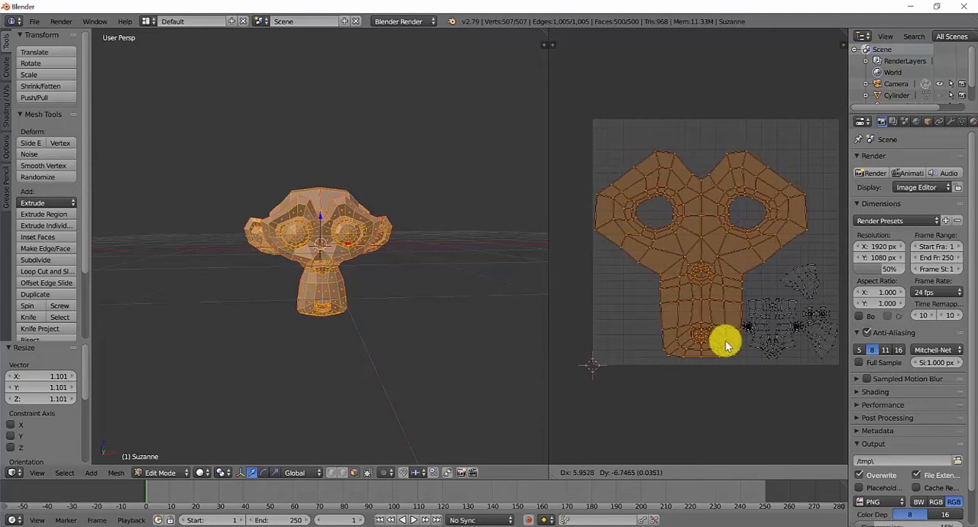
{"action": "left_click", "coordinate": [724, 339]}
{"action": "key", "text": "s"}
{"action": "left_click", "coordinate": [787, 367]}
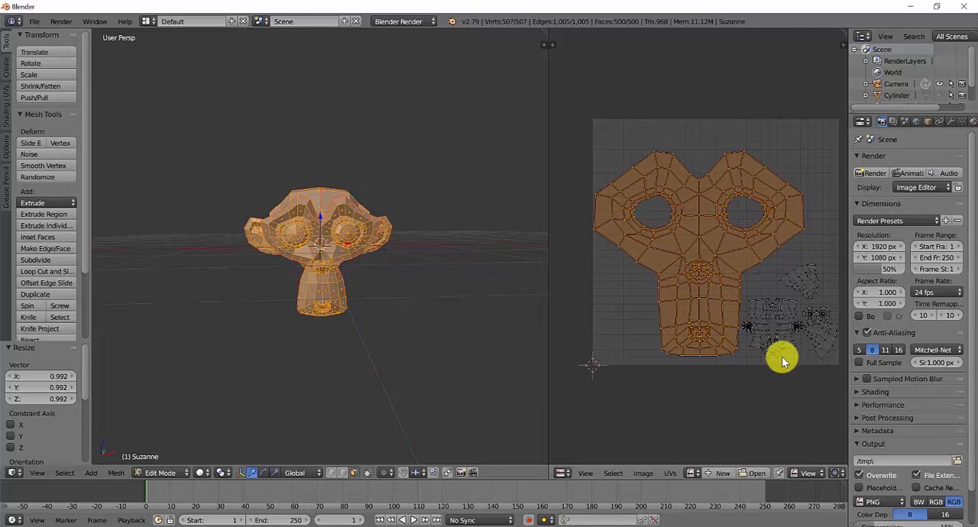
{"action": "key", "text": "s"}
{"action": "left_click", "coordinate": [781, 357]}
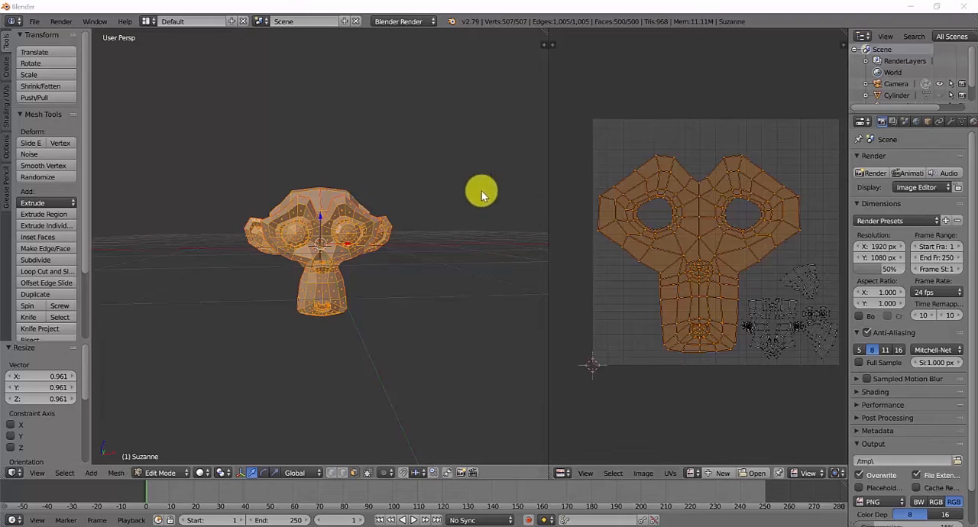
- Switch the monkey to Texture Paint mode and add a blank 1024 × 1024 px Alpha paint slot
{"action": "left_click", "coordinate": [160, 473]}
{"action": "left_click", "coordinate": [170, 393]}
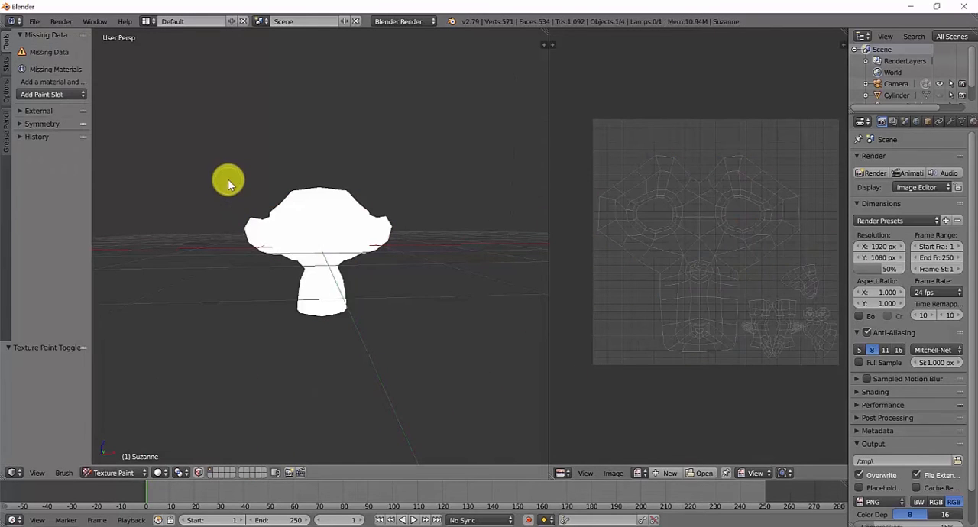
{"action": "left_click", "coordinate": [60, 93]}
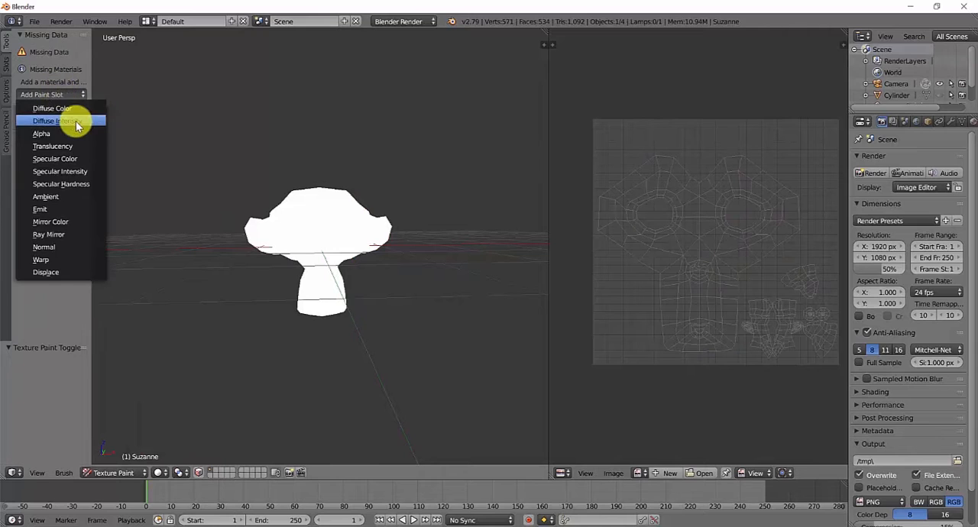
{"action": "left_click", "coordinate": [58, 135]}
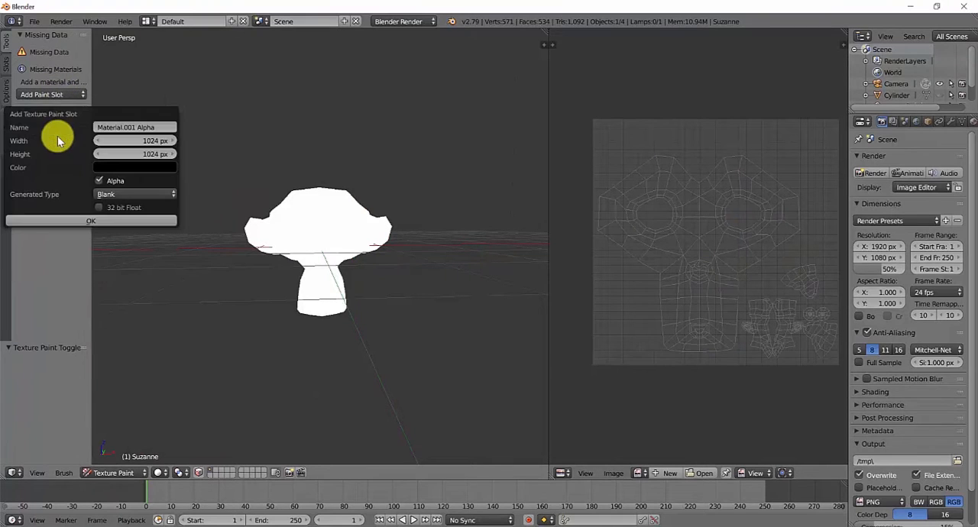
{"action": "left_click", "coordinate": [129, 221]}
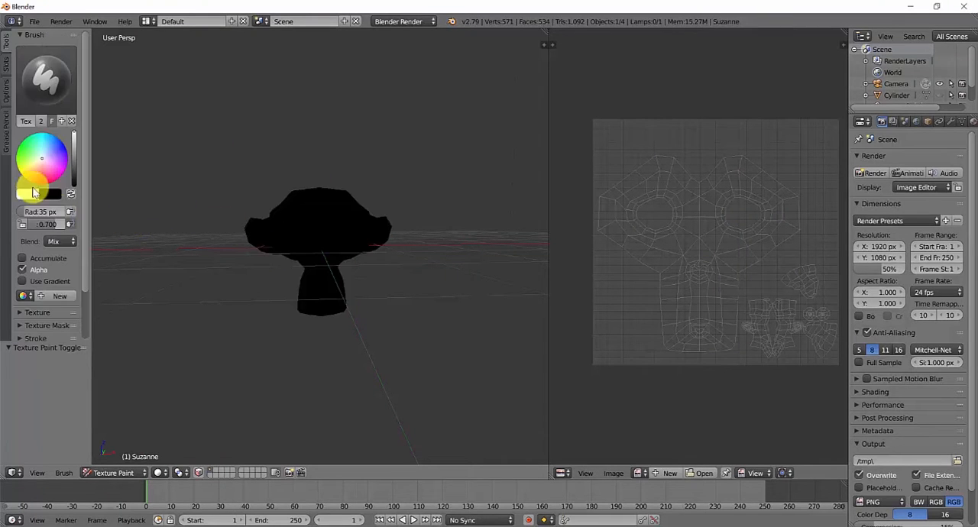
- Pick a blue brush color and paint over the upper part of the monkey's face
{"action": "left_click", "coordinate": [47, 153]}
{"action": "mouse_move", "coordinate": [207, 208]}
{"action": "left_mouse_down"}
{"action": "mouse_move", "coordinate": [282, 240]}
{"action": "mouse_move", "coordinate": [222, 207]}
{"action": "mouse_move", "coordinate": [441, 236]}
{"action": "mouse_move", "coordinate": [657, 205]}
{"action": "left_mouse_up"}
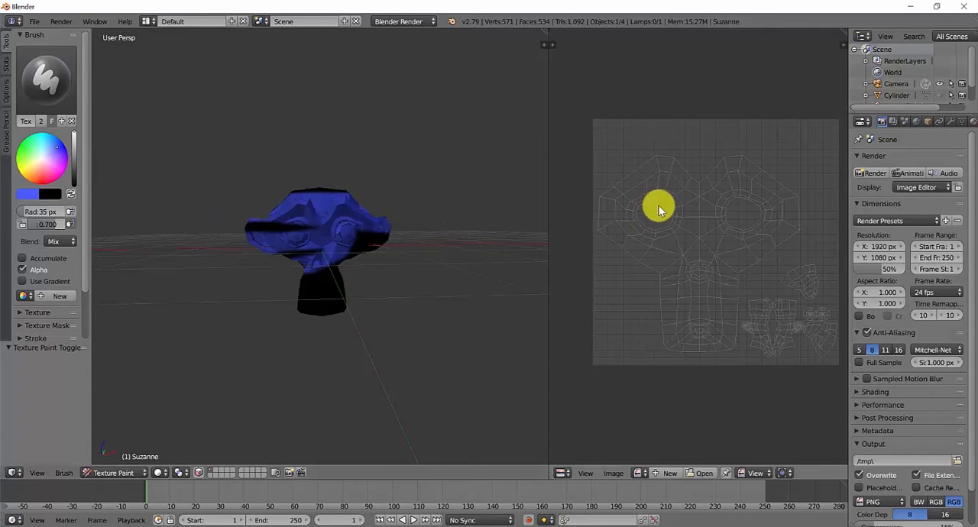
- Create a new blank Untitled image in the image editor, and display the Material.001 Alpha texture in its place
{"action": "left_click", "coordinate": [603, 473]}
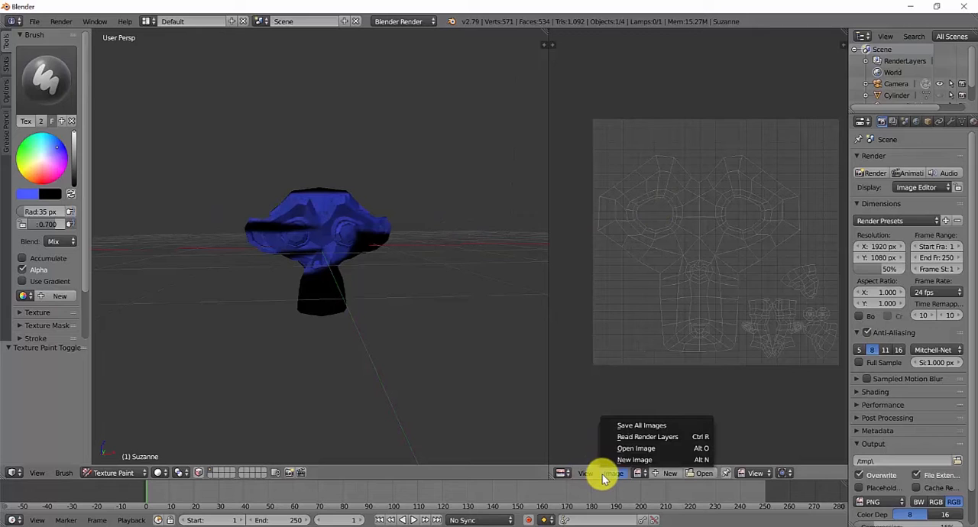
{"action": "left_click", "coordinate": [653, 474]}
{"action": "left_click", "coordinate": [650, 516]}
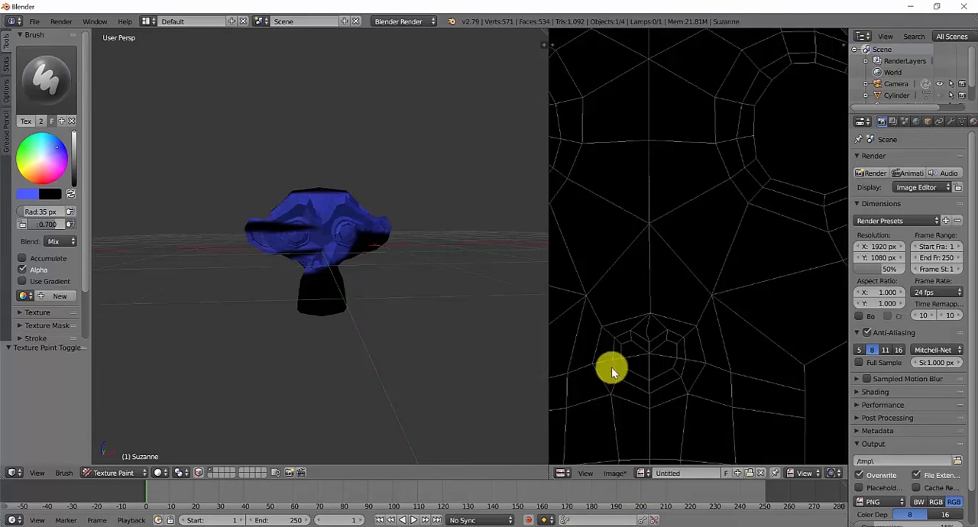
{"action": "scroll", "coordinate": [670, 293], "scroll_direction": "down", "scroll_amount": 5}
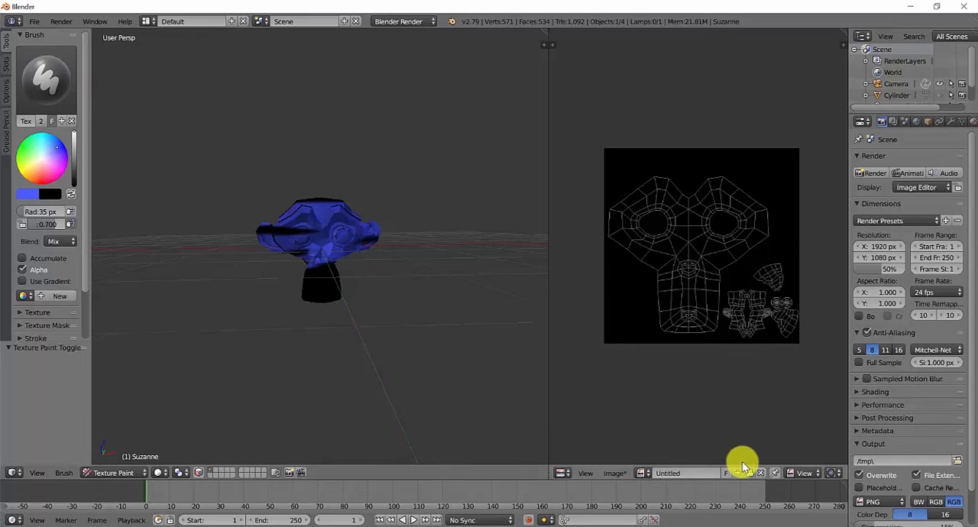
{"action": "left_click", "coordinate": [643, 473]}
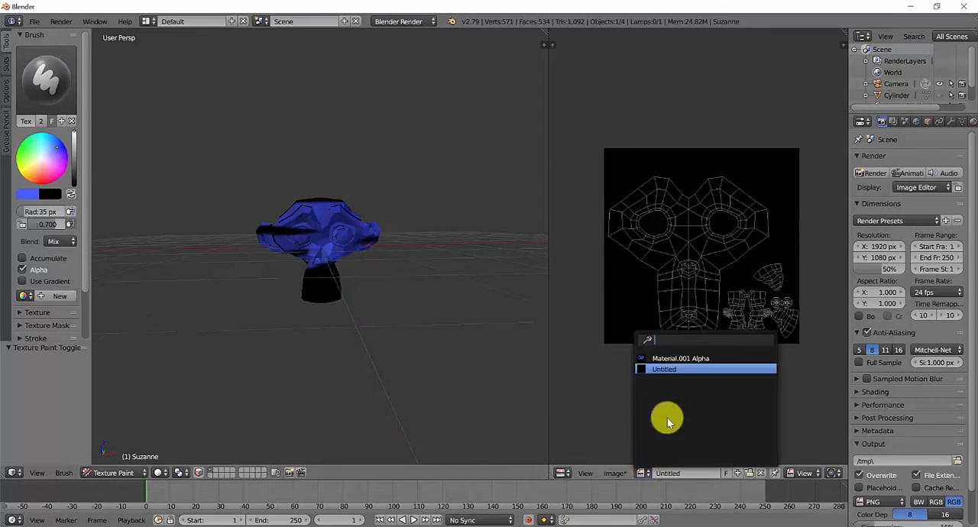
{"action": "left_click", "coordinate": [691, 357]}
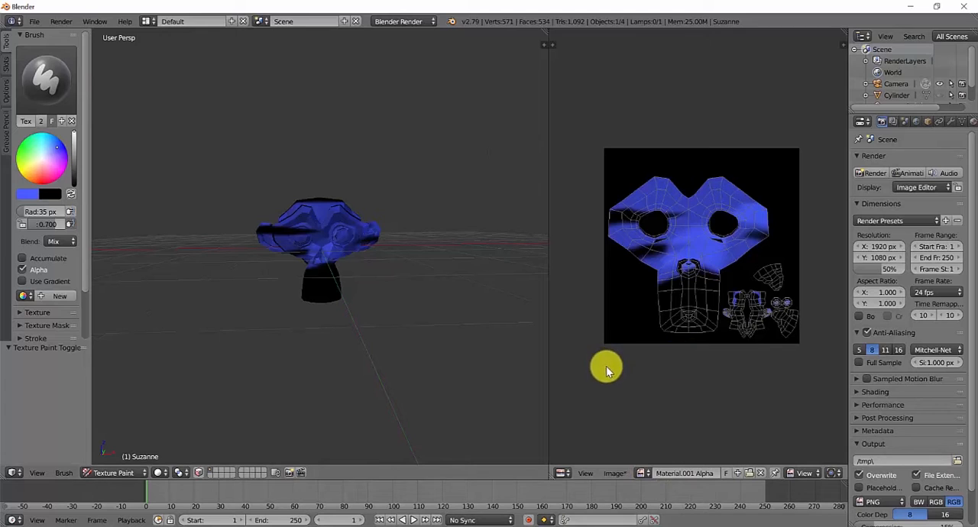
- Paint the monkey's muzzle blue, and extend the blue paint over the sides and back of the head
{"action": "scroll", "coordinate": [748, 288], "scroll_direction": "up", "scroll_amount": 1}
{"action": "mouse_move", "coordinate": [328, 251]}
{"action": "left_mouse_down"}
{"action": "mouse_move", "coordinate": [308, 276]}
{"action": "mouse_move", "coordinate": [343, 278]}
{"action": "left_mouse_up"}
{"action": "mouse_move", "coordinate": [343, 279]}
{"action": "middle_mouse_down"}
{"action": "mouse_move", "coordinate": [407, 282]}
{"action": "mouse_move", "coordinate": [375, 273]}
{"action": "middle_mouse_up"}
{"action": "scroll", "coordinate": [375, 260], "scroll_direction": "up", "scroll_amount": 2}
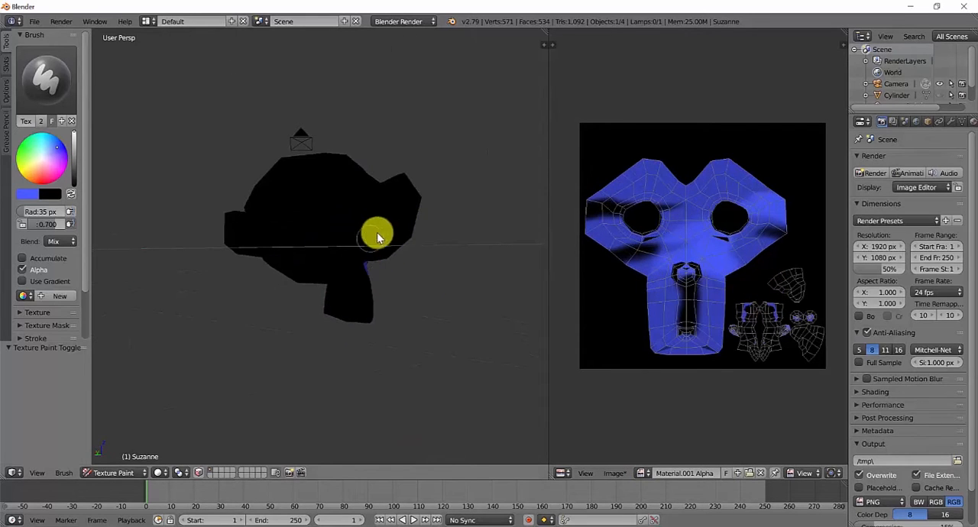
{"action": "mouse_move", "coordinate": [386, 235]}
{"action": "middle_mouse_down"}
{"action": "mouse_move", "coordinate": [334, 251]}
{"action": "mouse_move", "coordinate": [332, 152]}
{"action": "mouse_move", "coordinate": [356, 245]}
{"action": "mouse_move", "coordinate": [290, 274]}
{"action": "mouse_move", "coordinate": [349, 262]}
{"action": "mouse_move", "coordinate": [345, 244]}
{"action": "mouse_move", "coordinate": [299, 236]}
{"action": "mouse_move", "coordinate": [314, 208]}
{"action": "mouse_move", "coordinate": [360, 226]}
{"action": "mouse_move", "coordinate": [238, 234]}
{"action": "mouse_move", "coordinate": [153, 198]}
{"action": "middle_mouse_up"}
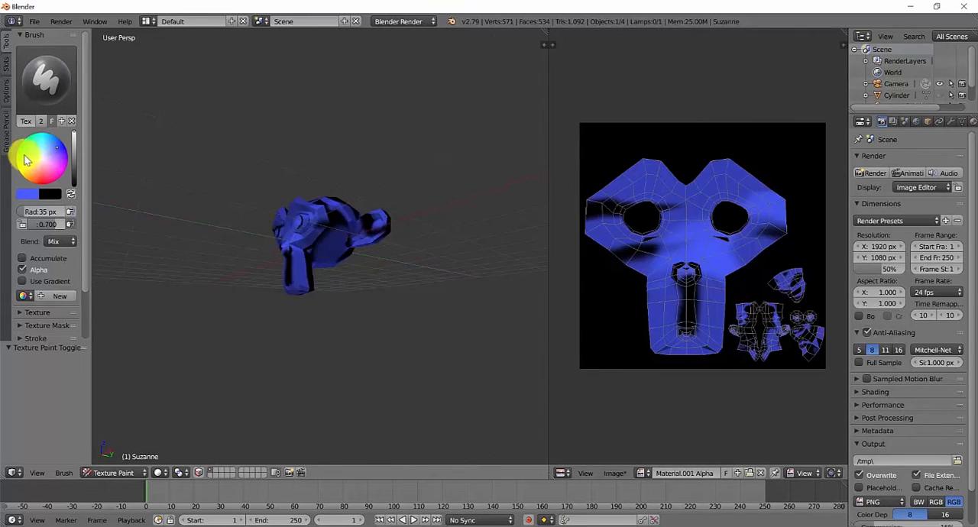
- Pick a green brush color and paint both of the monkey's eyes
{"action": "left_click", "coordinate": [25, 151]}
{"action": "middle_click_drag", "start_coordinate": [338, 214], "coordinate": [366, 220]}
{"action": "left_click_drag", "start_coordinate": [366, 220], "coordinate": [351, 231]}
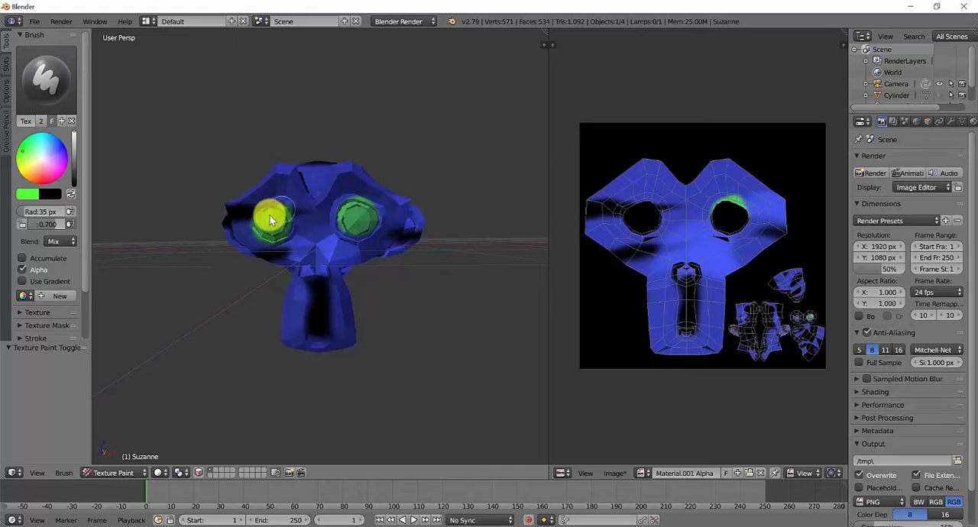
{"action": "mouse_move", "coordinate": [280, 229]}
{"action": "left_mouse_down"}
{"action": "mouse_move", "coordinate": [513, 267]}
{"action": "mouse_move", "coordinate": [465, 262]}
{"action": "mouse_move", "coordinate": [503, 266]}
{"action": "left_mouse_up"}
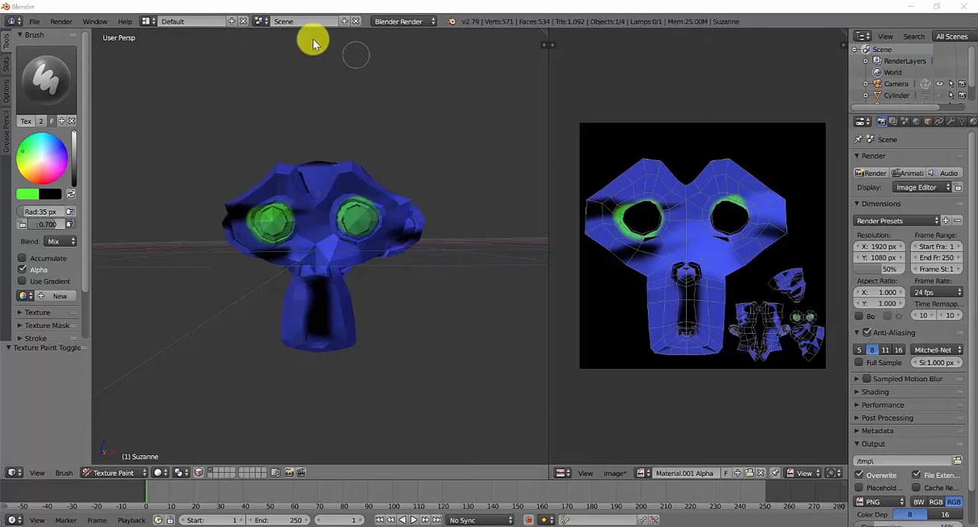
- Try to blend the painted colors across the monkey's face with the Soften brush
{"action": "left_click", "coordinate": [55, 81]}
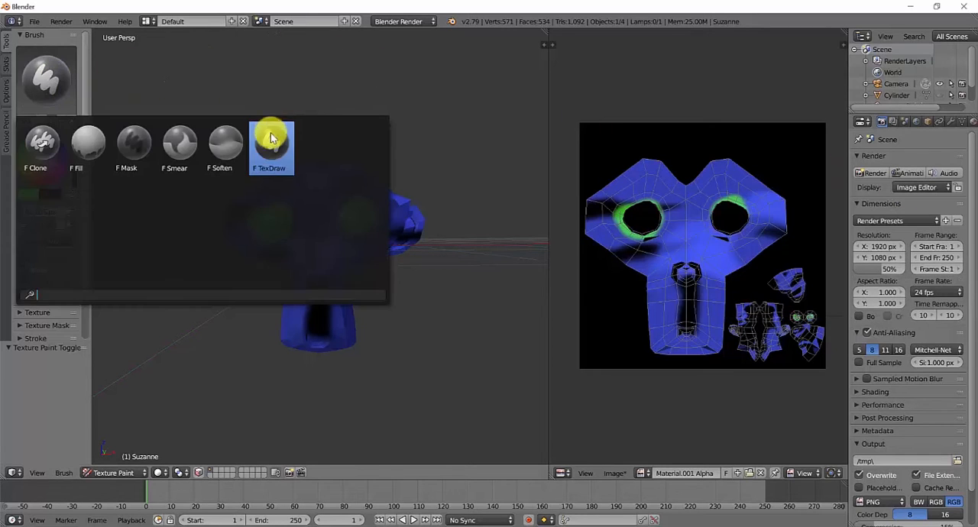
{"action": "left_click", "coordinate": [227, 145]}
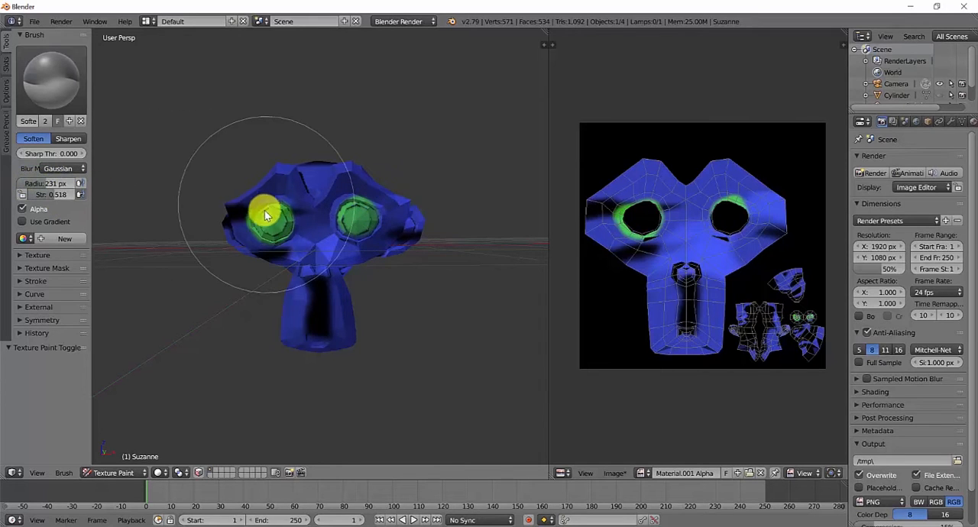
{"action": "mouse_move", "coordinate": [306, 224]}
{"action": "left_mouse_down"}
{"action": "mouse_move", "coordinate": [285, 226]}
{"action": "mouse_move", "coordinate": [317, 214]}
{"action": "left_mouse_up"}
{"action": "mouse_move", "coordinate": [329, 250]}
{"action": "left_mouse_down"}
{"action": "mouse_move", "coordinate": [314, 232]}
{"action": "mouse_move", "coordinate": [311, 241]}
{"action": "left_mouse_up"}
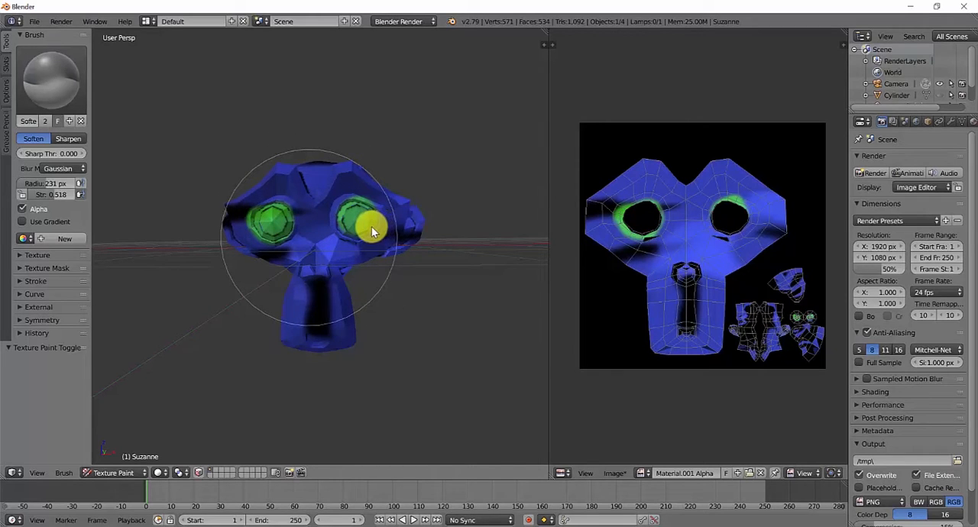
{"action": "mouse_move", "coordinate": [372, 230]}
{"action": "left_mouse_down"}
{"action": "mouse_move", "coordinate": [227, 181]}
{"action": "mouse_move", "coordinate": [283, 211]}
{"action": "left_mouse_up"}
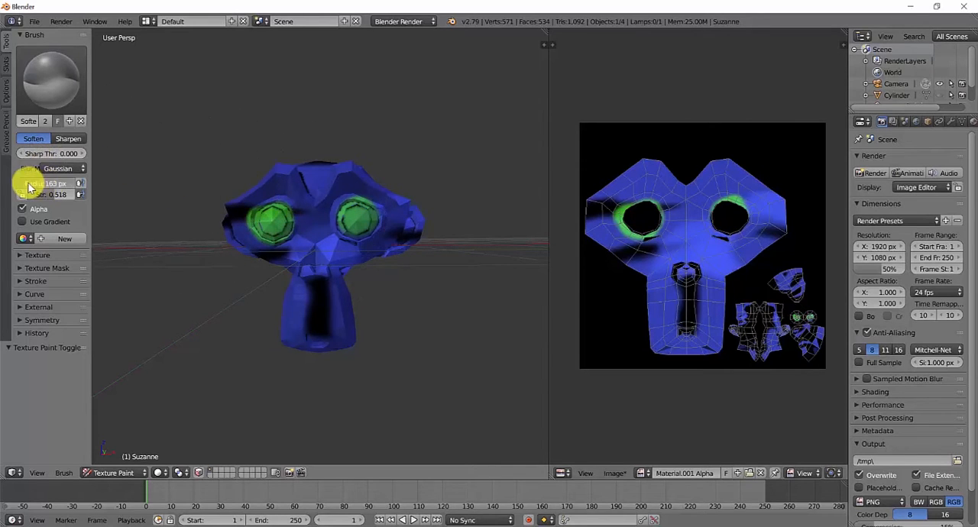
- Smear the green paint around the eyes and the muzzle colors with the Smear brush at 110 px radius and 0.200 strength
{"action": "left_click", "coordinate": [37, 87]}
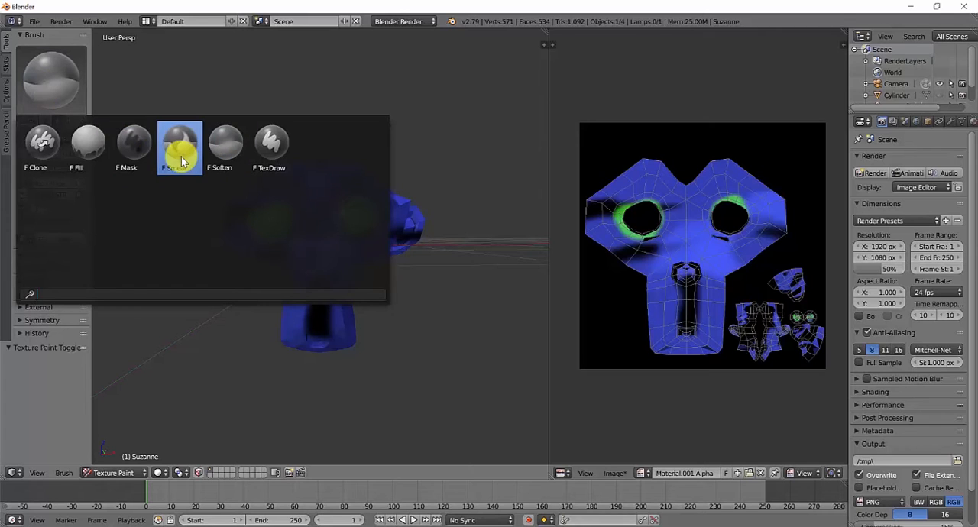
{"action": "left_click", "coordinate": [181, 156]}
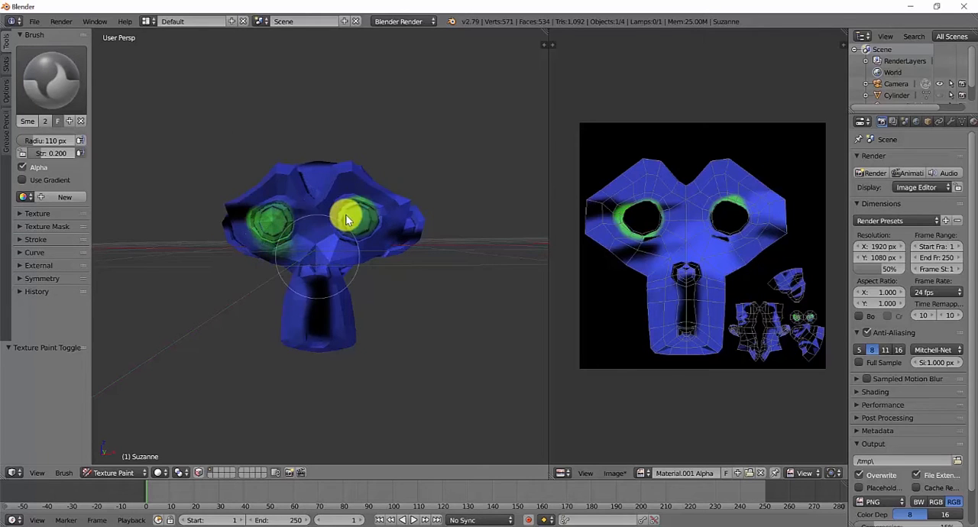
{"action": "mouse_move", "coordinate": [338, 256]}
{"action": "left_mouse_down"}
{"action": "mouse_move", "coordinate": [359, 236]}
{"action": "mouse_move", "coordinate": [298, 291]}
{"action": "mouse_move", "coordinate": [318, 369]}
{"action": "mouse_move", "coordinate": [432, 214]}
{"action": "mouse_move", "coordinate": [831, 279]}
{"action": "left_mouse_up"}
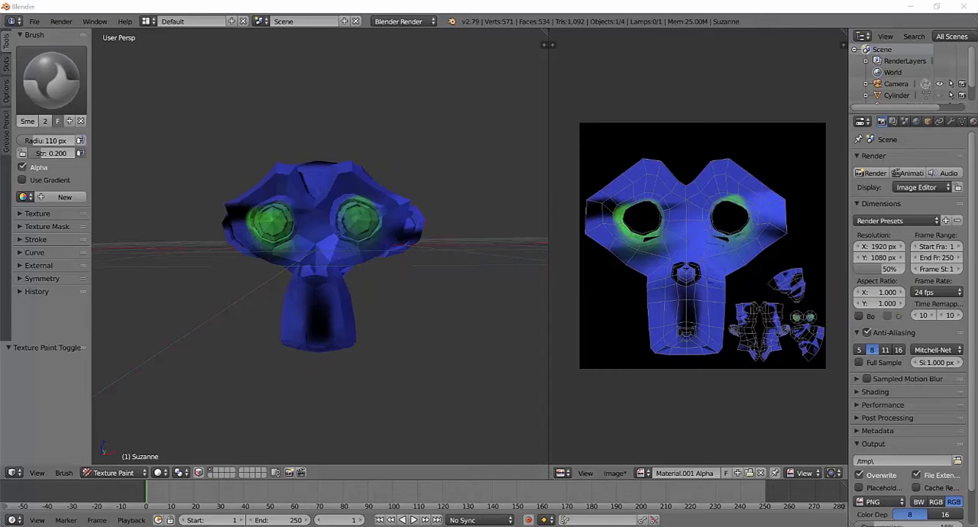
- Save the painted Material.001 Alpha texture as an image file
{"action": "left_click", "coordinate": [614, 473]}
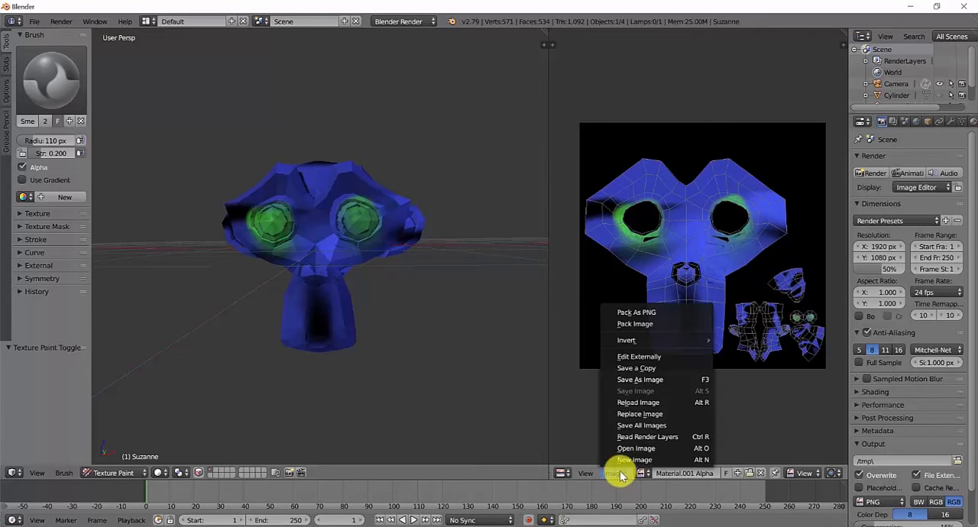
{"action": "left_click", "coordinate": [672, 380]}
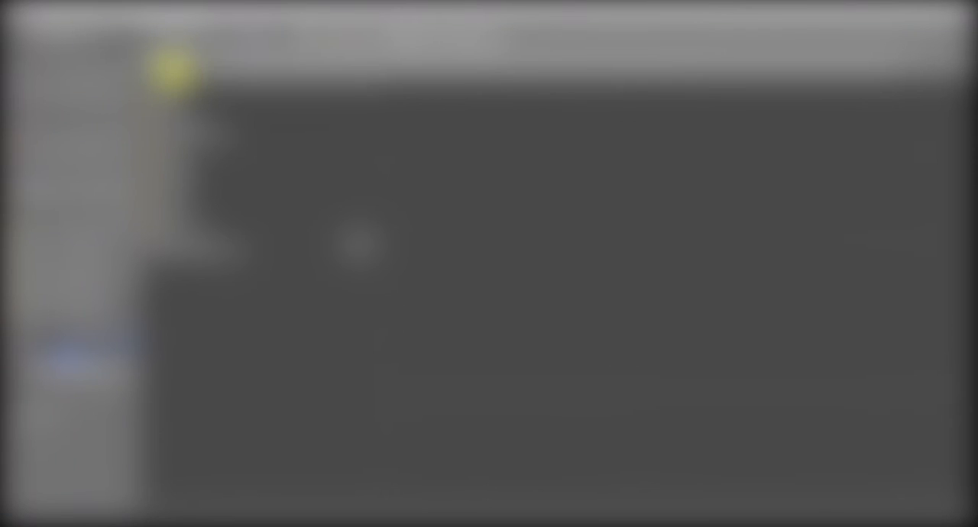
{"action": "left_click", "coordinate": [60, 230]}
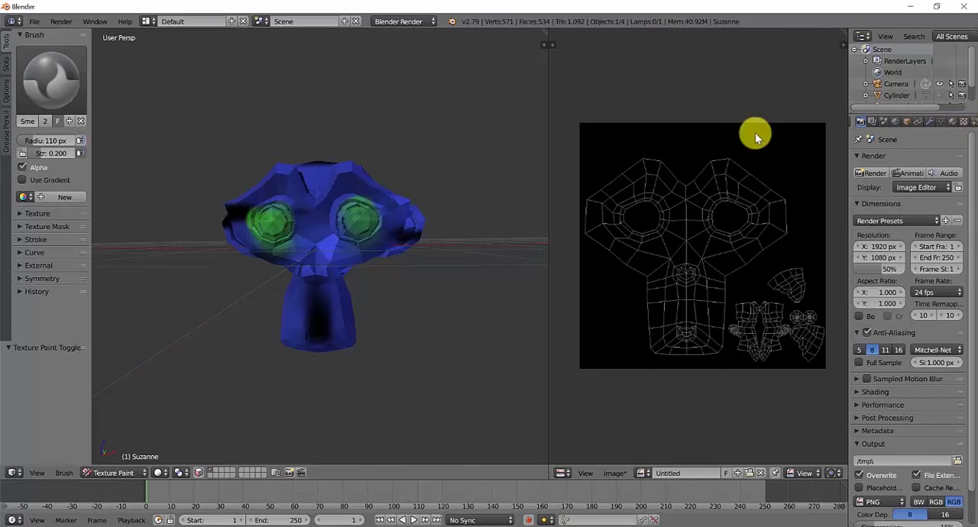
- Switch the monkey back to Object Mode and bring up its Material.001 settings
{"action": "left_click", "coordinate": [114, 473]}
{"action": "left_click", "coordinate": [126, 459]}
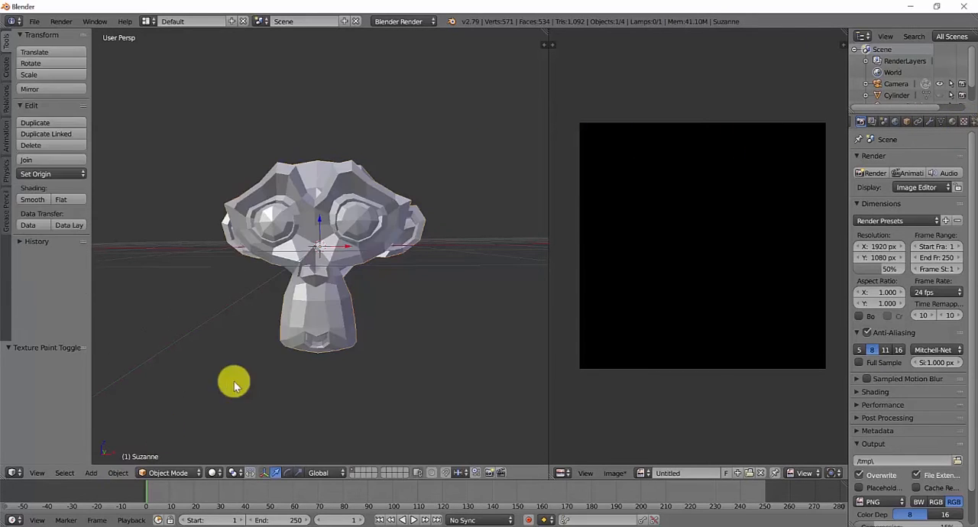
{"action": "left_click", "coordinate": [952, 120]}
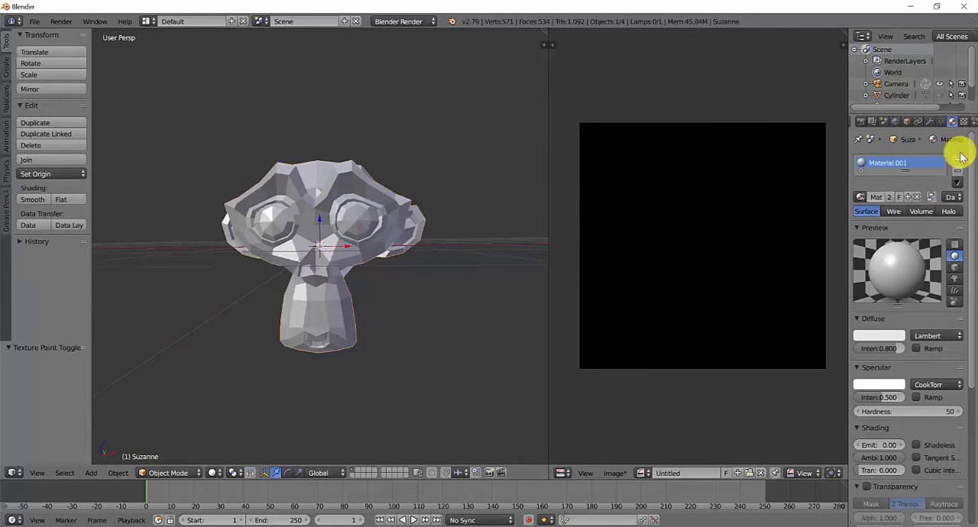
{"action": "scroll", "coordinate": [917, 219], "scroll_direction": "down", "scroll_amount": 8}
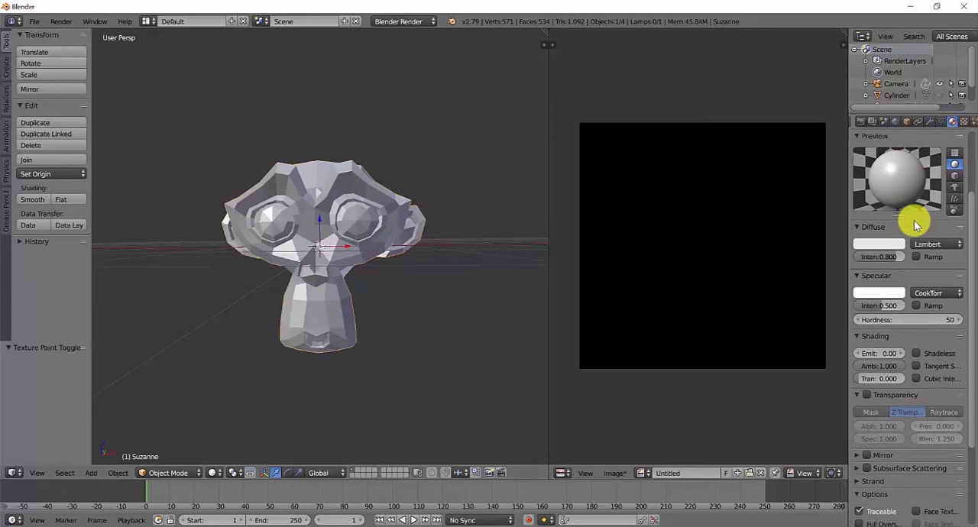
- Switch the render engine to Cycles Render and widen the properties area showing Material.001
{"action": "scroll", "coordinate": [915, 224], "scroll_direction": "up", "scroll_amount": 3}
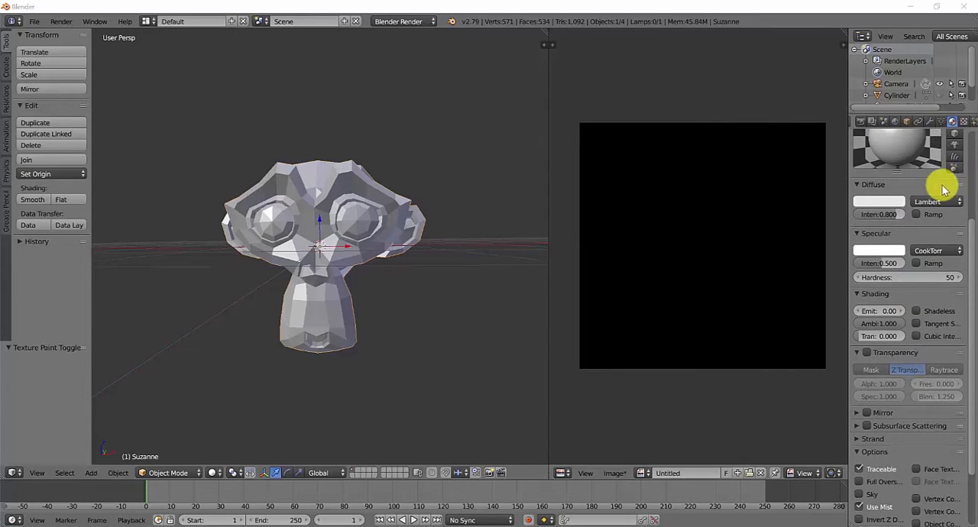
{"action": "scroll", "coordinate": [945, 190], "scroll_direction": "up", "scroll_amount": 5}
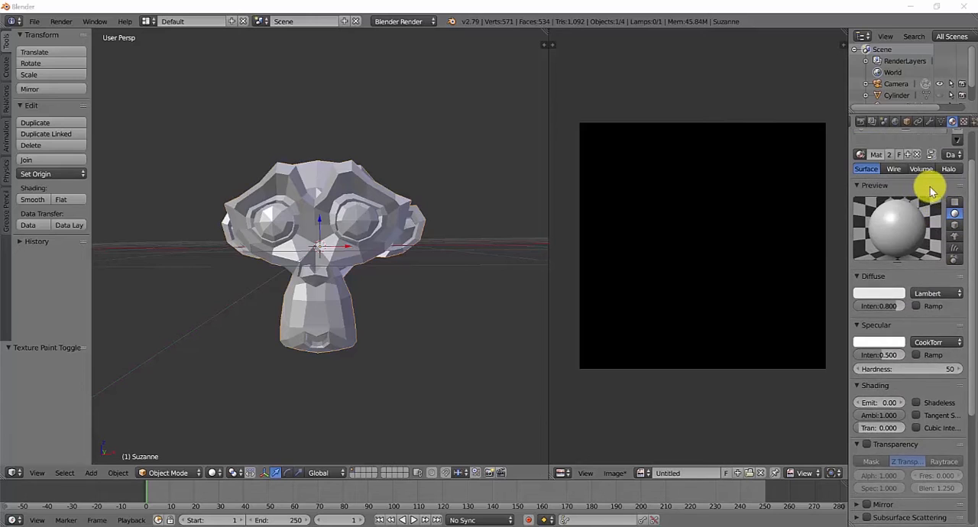
{"action": "left_click", "coordinate": [405, 24]}
{"action": "left_click", "coordinate": [417, 59]}
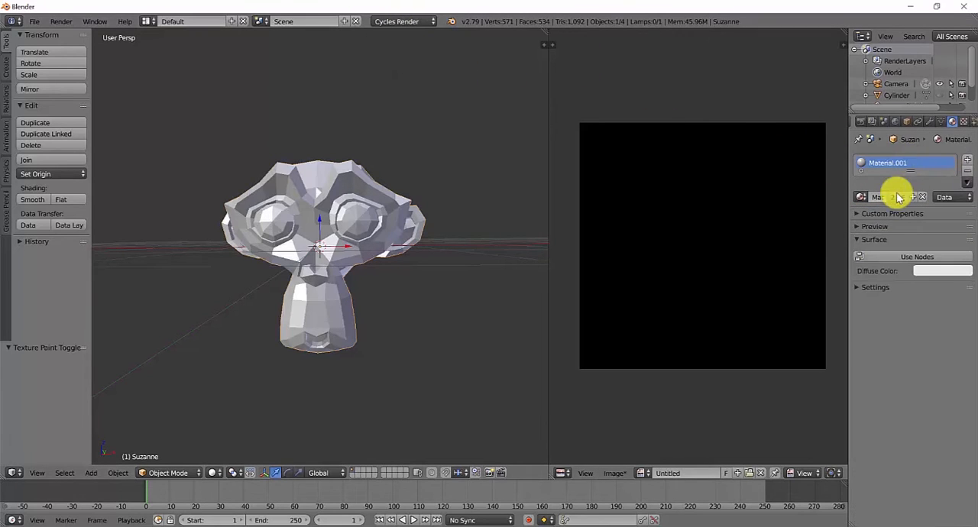
{"action": "left_click", "coordinate": [859, 214]}
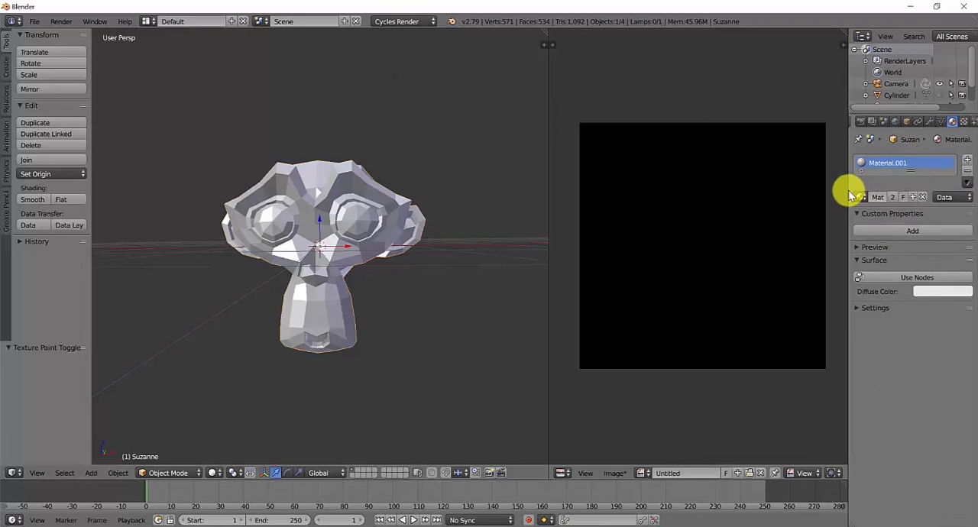
{"action": "left_click_drag", "start_coordinate": [847, 196], "coordinate": [761, 200]}
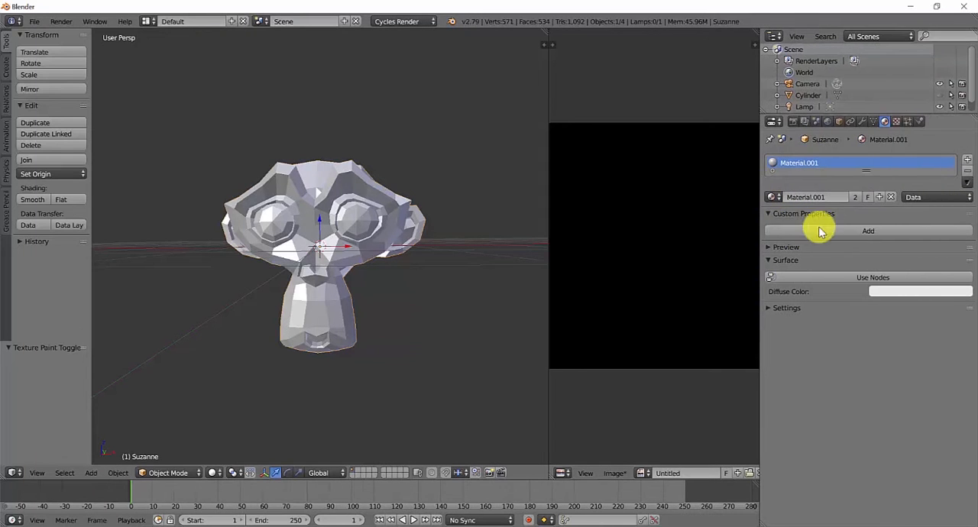
- Show the preview of Material.001 and add a custom property to the material
{"action": "left_click", "coordinate": [787, 247]}
{"action": "left_click", "coordinate": [868, 231]}
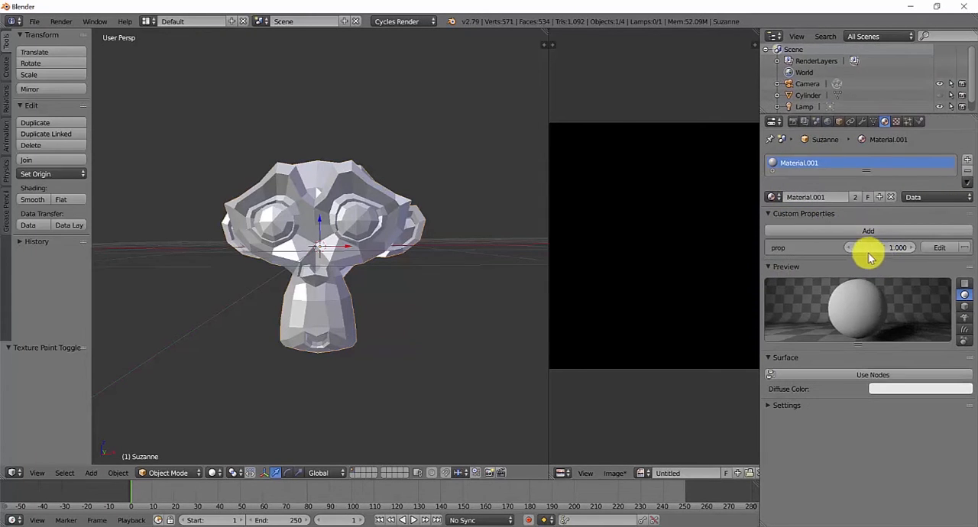
{"action": "left_click", "coordinate": [913, 213]}
- Enable nodes for Material.001 and set its surface shader to Emission
{"action": "left_click", "coordinate": [863, 336]}
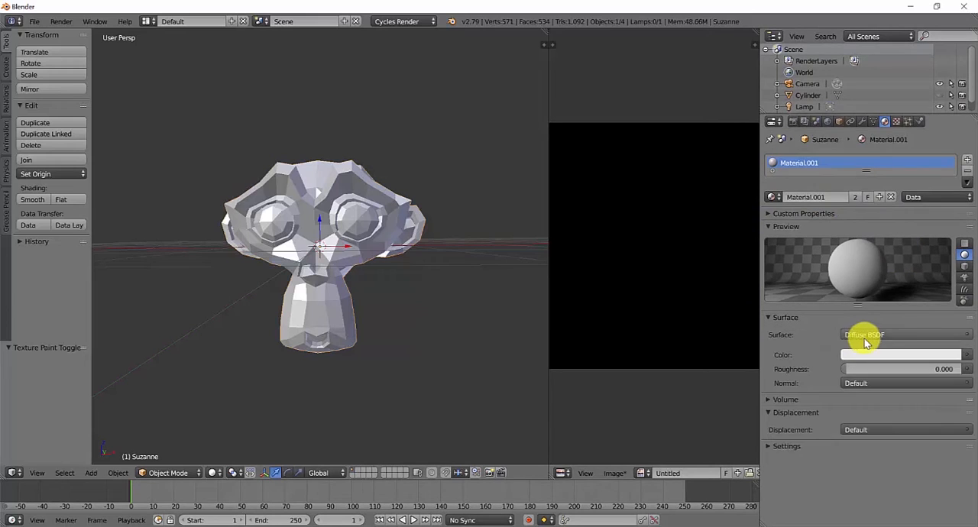
{"action": "left_click", "coordinate": [871, 335]}
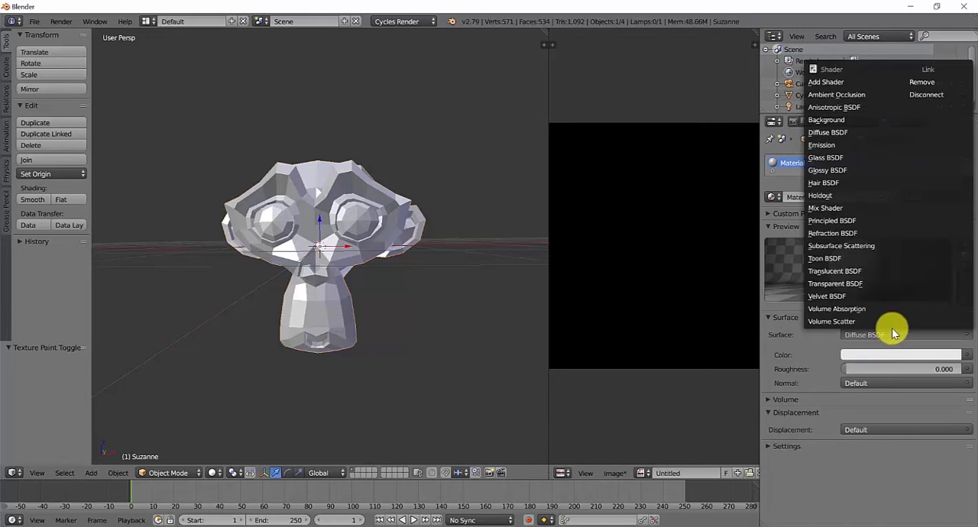
{"action": "left_click", "coordinate": [822, 145]}
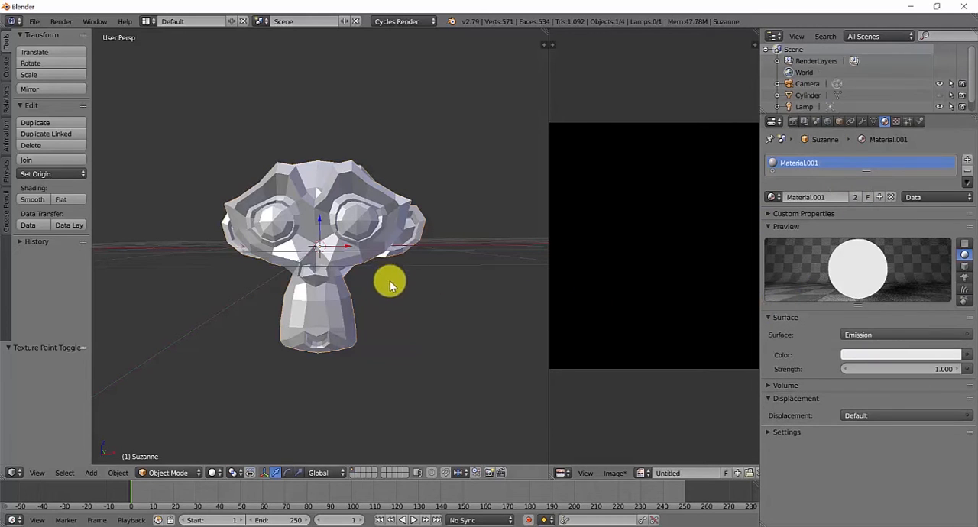
- Display the viewport in Rendered shading and view the glowing monkey from the side
{"action": "left_click", "coordinate": [214, 473]}
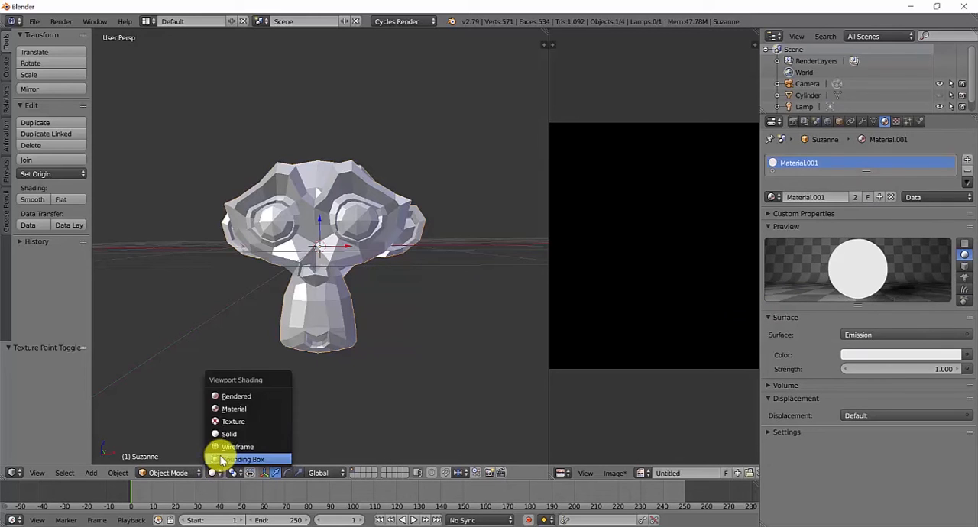
{"action": "left_click", "coordinate": [247, 401]}
{"action": "middle_click_drag", "start_coordinate": [346, 340], "coordinate": [326, 348]}
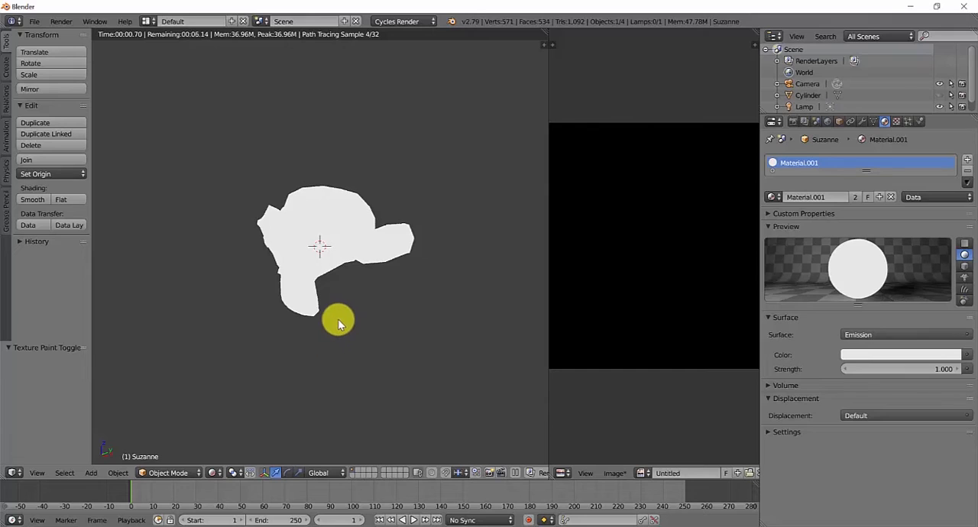
- Add a cube just below and in front of the monkey's face and scale it to about 0.471
{"action": "left_click", "coordinate": [223, 352]}
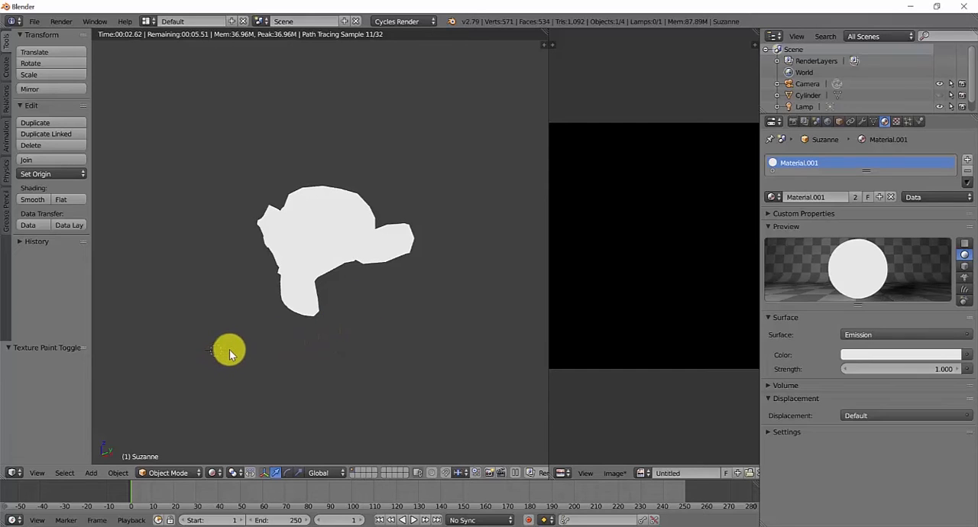
{"action": "key", "text": "shift+a"}
{"action": "mouse_move", "coordinate": [255, 331]}
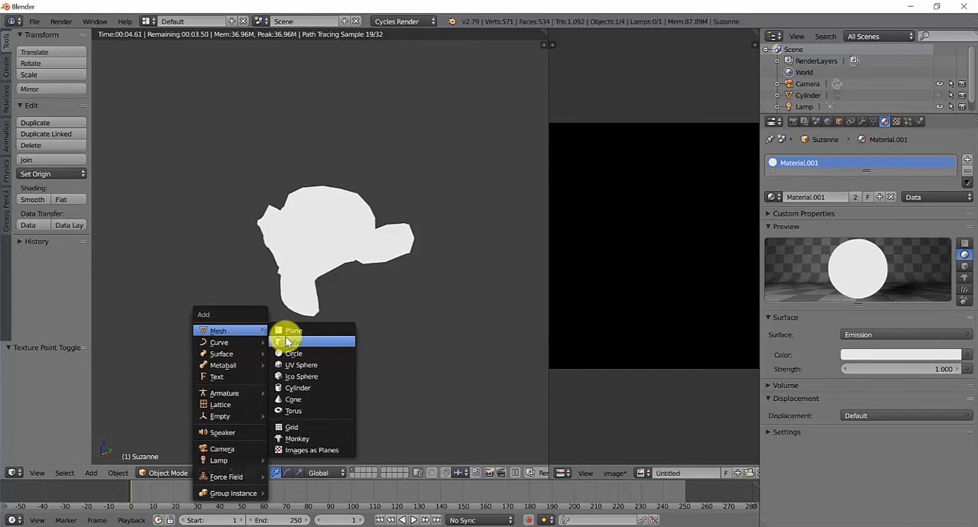
{"action": "left_click", "coordinate": [294, 342]}
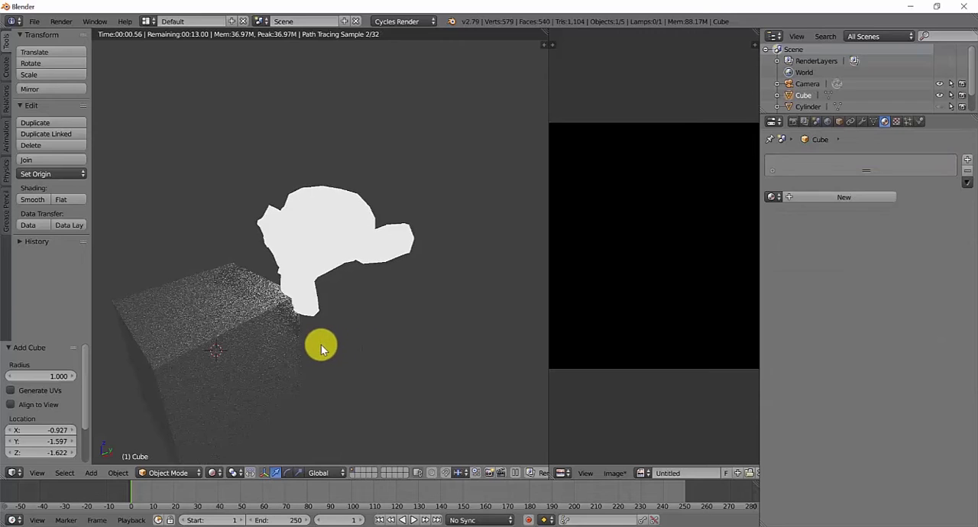
{"action": "key", "text": "s"}
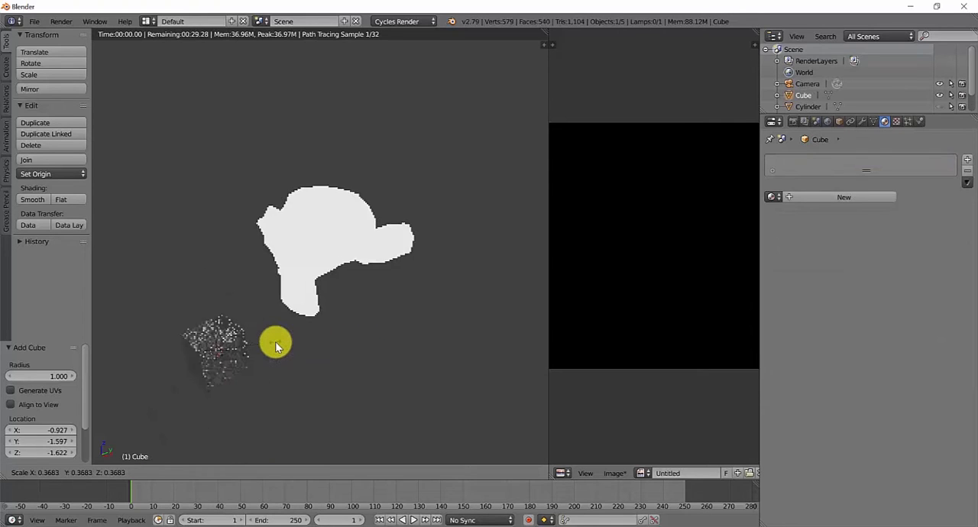
{"action": "left_click", "coordinate": [292, 345]}
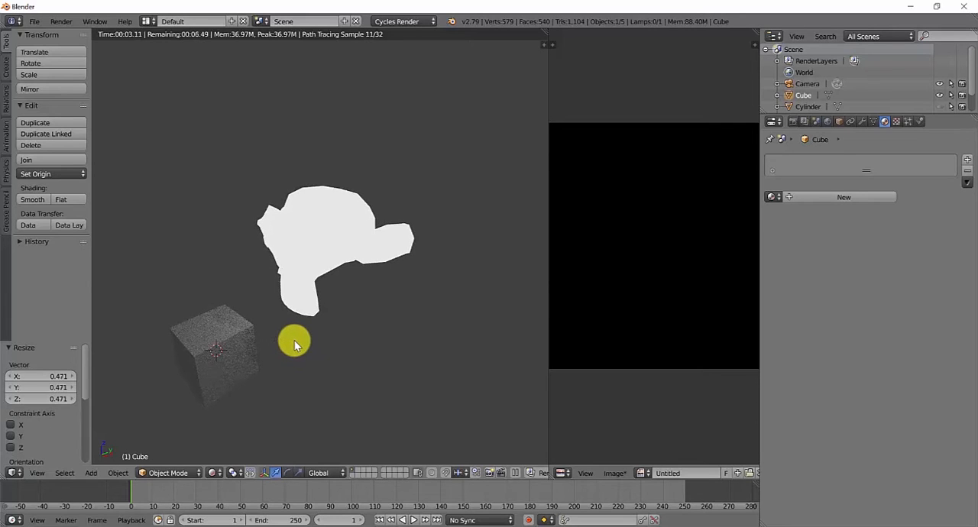
- Set the monkey's Emission strength to 0.500 and its color to blue-violet (R 0.131, G 0.105, B 0.800)
{"action": "right_click", "coordinate": [345, 246]}
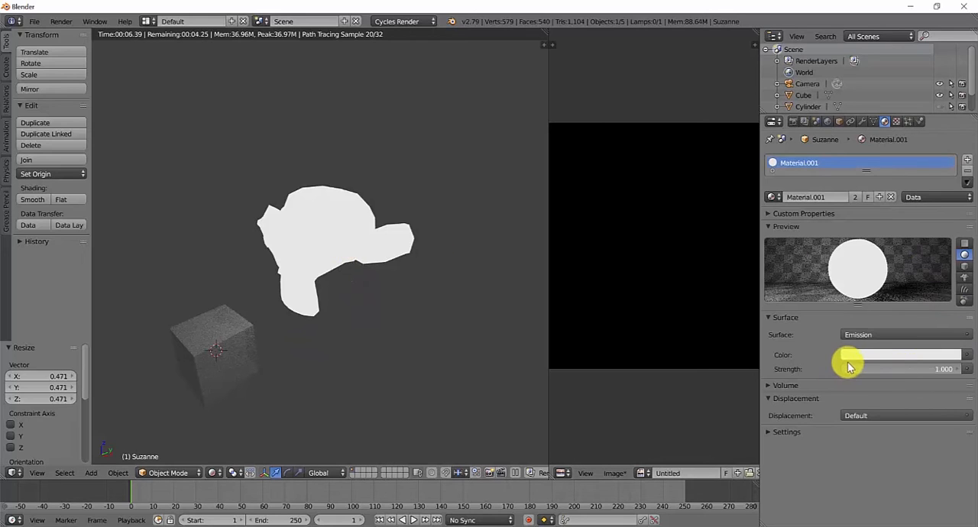
{"action": "key", "text": "BackSpace"}
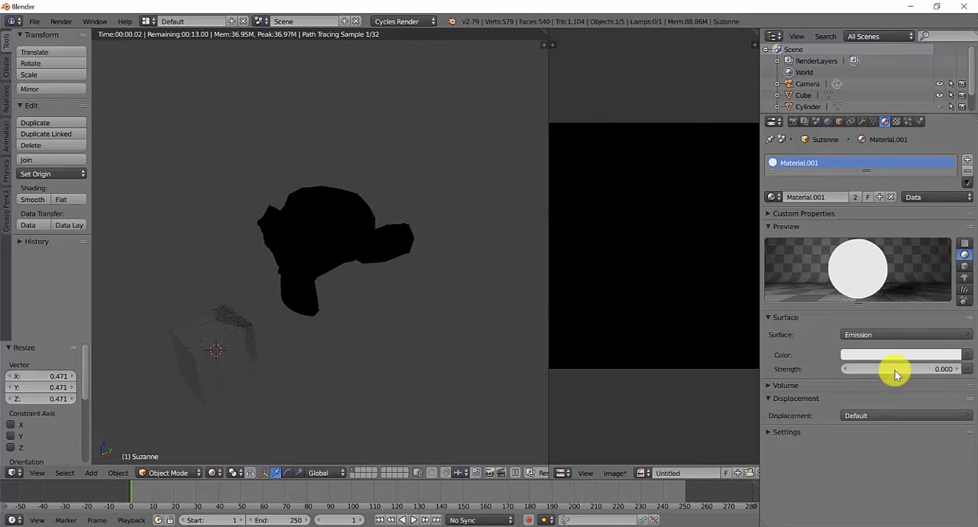
{"action": "left_click", "coordinate": [895, 370]}
{"action": "key", "text": "BackSpace"}
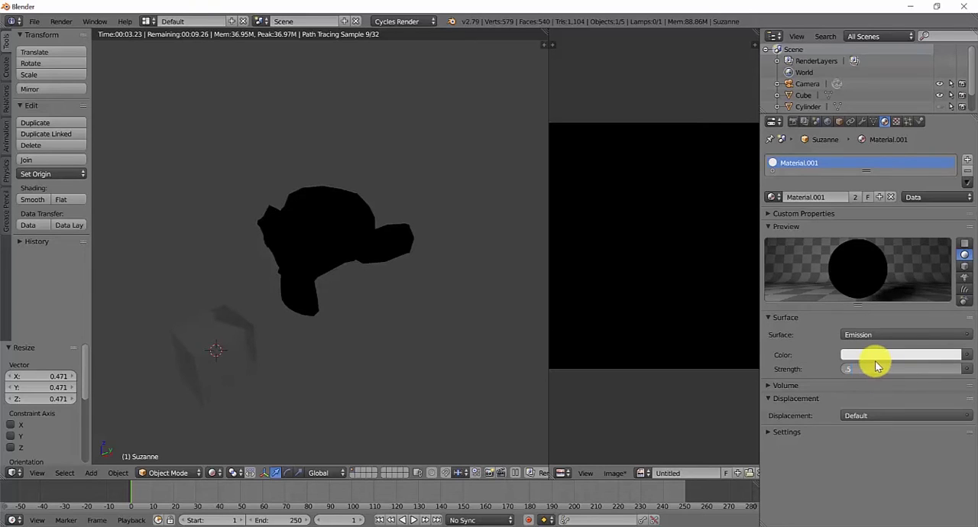
{"action": "key", "text": "Return"}
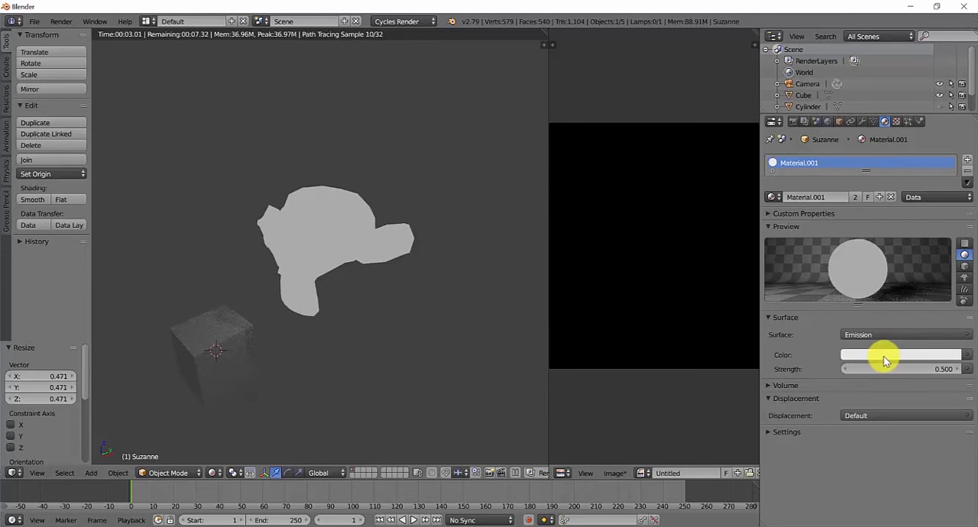
{"action": "left_click", "coordinate": [884, 359]}
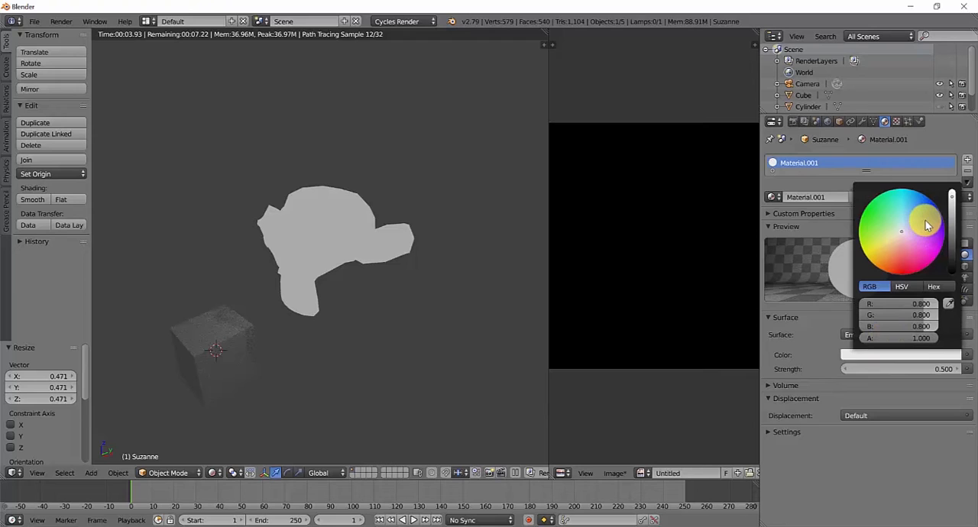
{"action": "left_click", "coordinate": [925, 226]}
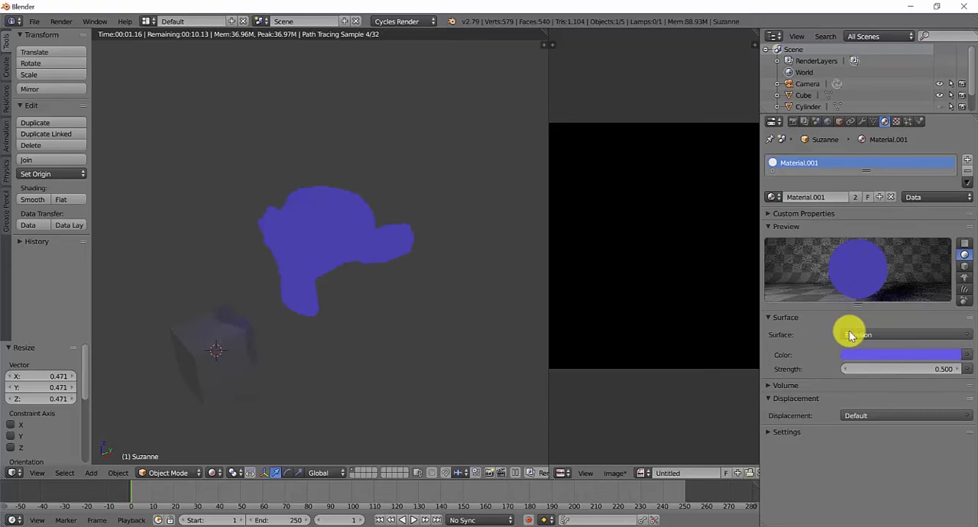
- Change the monkey's surface shader to Diffuse BSDF and inspect its front and color values
{"action": "left_click", "coordinate": [859, 335]}
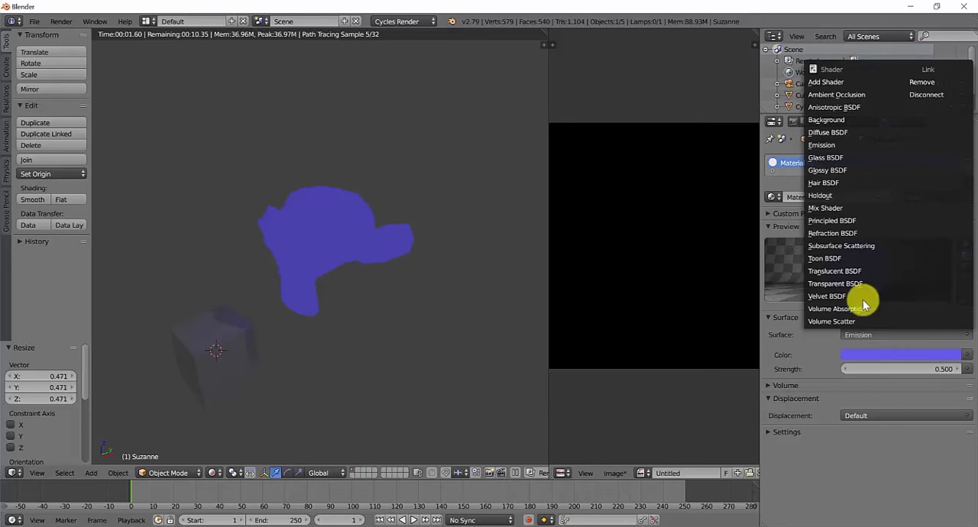
{"action": "left_click", "coordinate": [835, 131]}
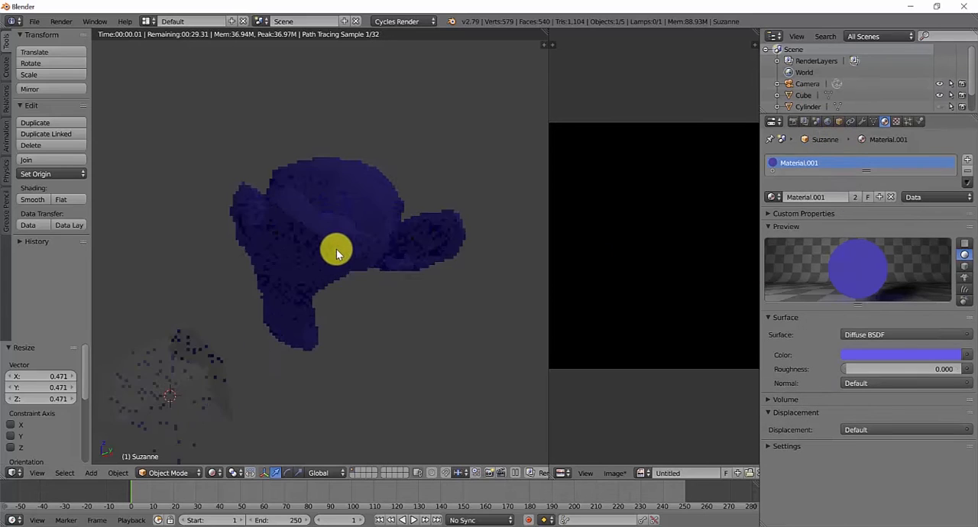
{"action": "middle_click_drag", "start_coordinate": [337, 251], "coordinate": [377, 249]}
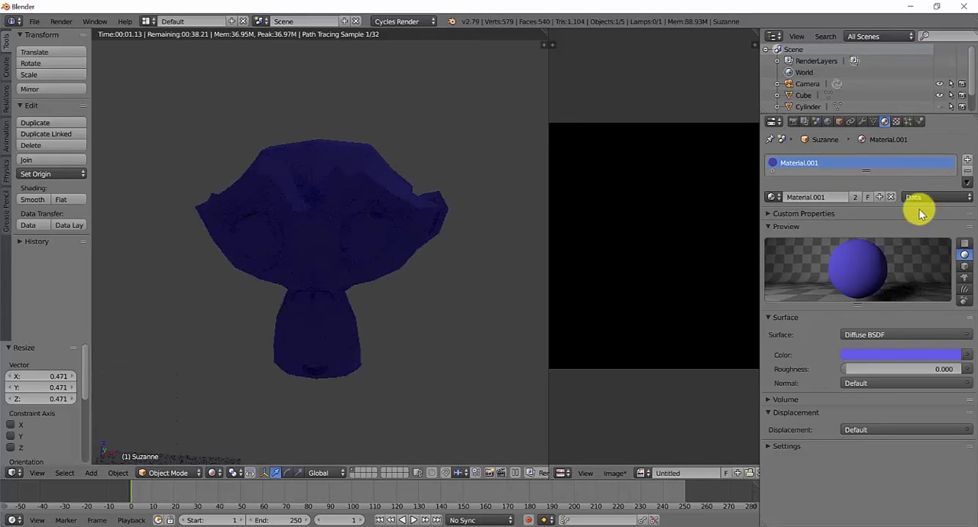
{"action": "left_click", "coordinate": [878, 355]}
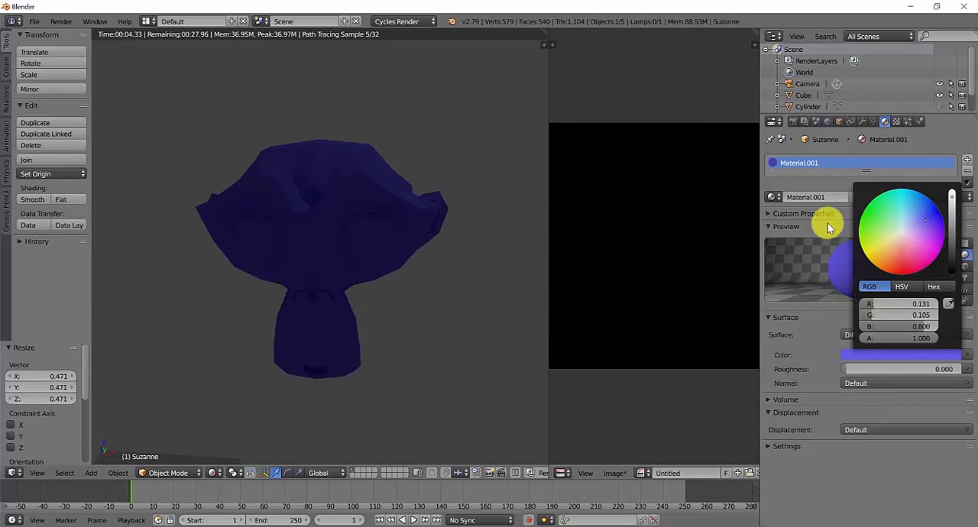
{"action": "left_click", "coordinate": [848, 338]}
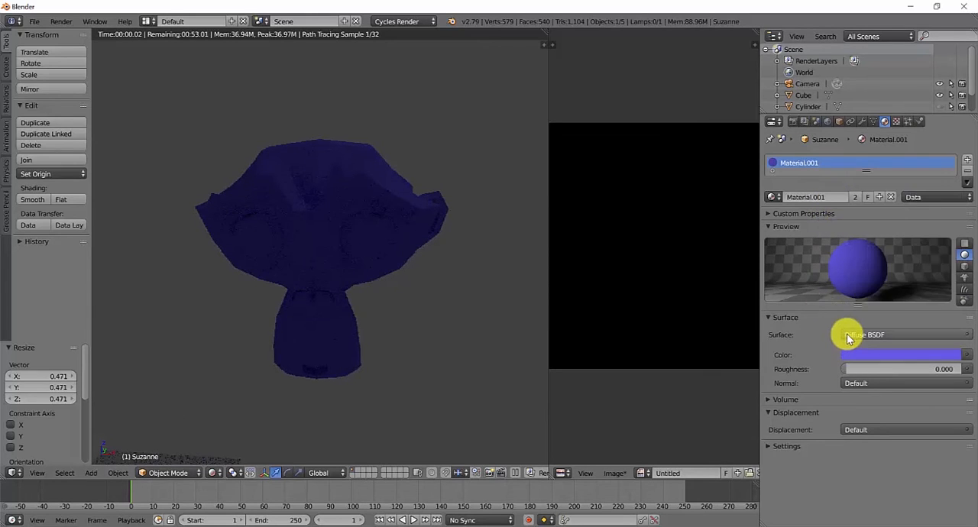
- Change the monkey's surface shader to Glossy BSDF and inspect the rendered head from the side
{"action": "left_click", "coordinate": [849, 336]}
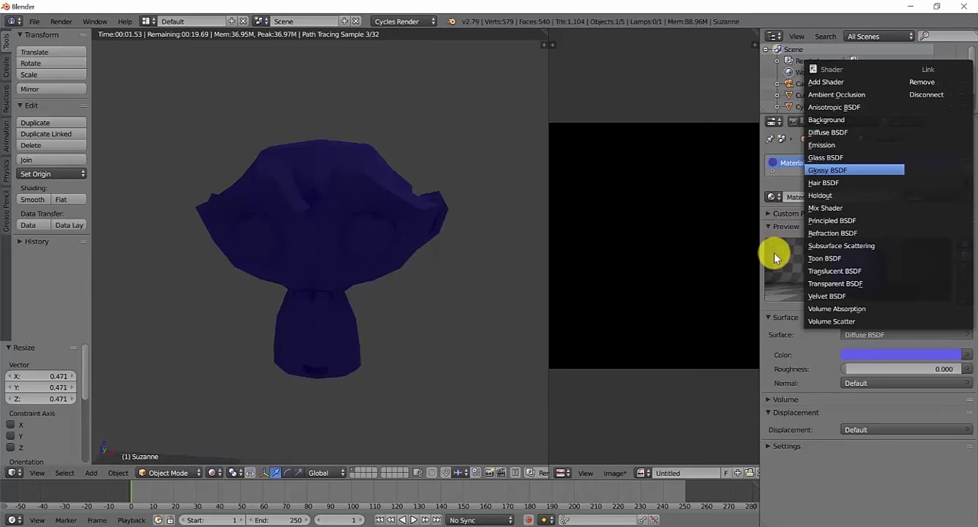
{"action": "key", "text": "Return"}
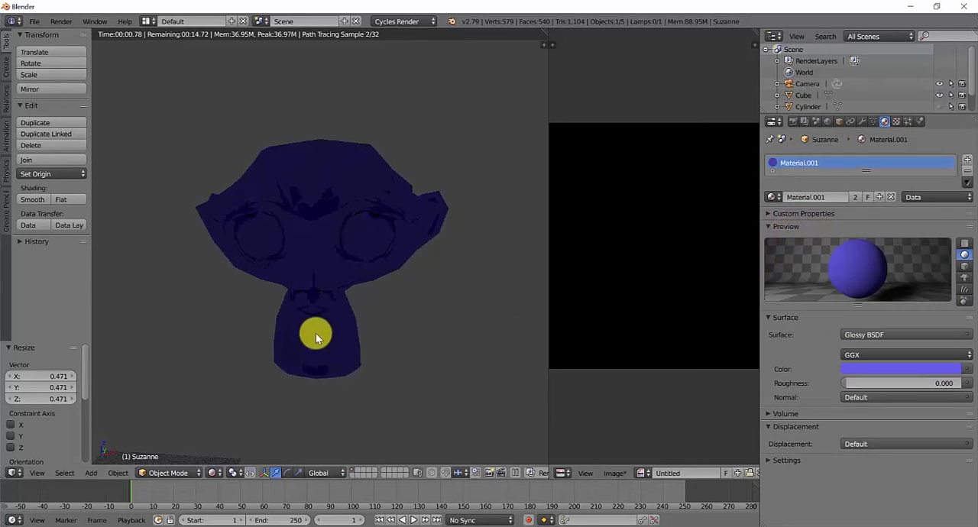
{"action": "middle_click_drag", "start_coordinate": [340, 330], "coordinate": [252, 354]}
- Select the cube and switch the viewport to Material shading
{"action": "right_click", "coordinate": [210, 368]}
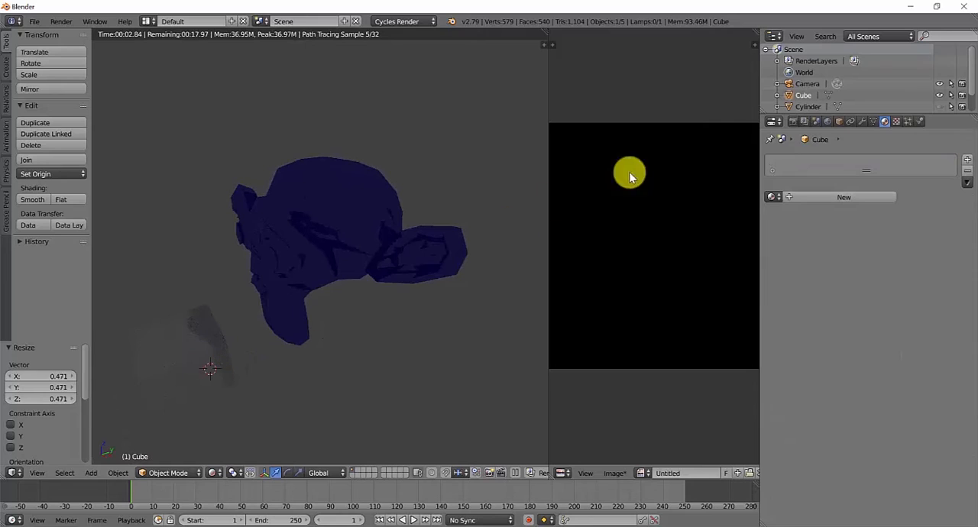
{"action": "left_click", "coordinate": [209, 473]}
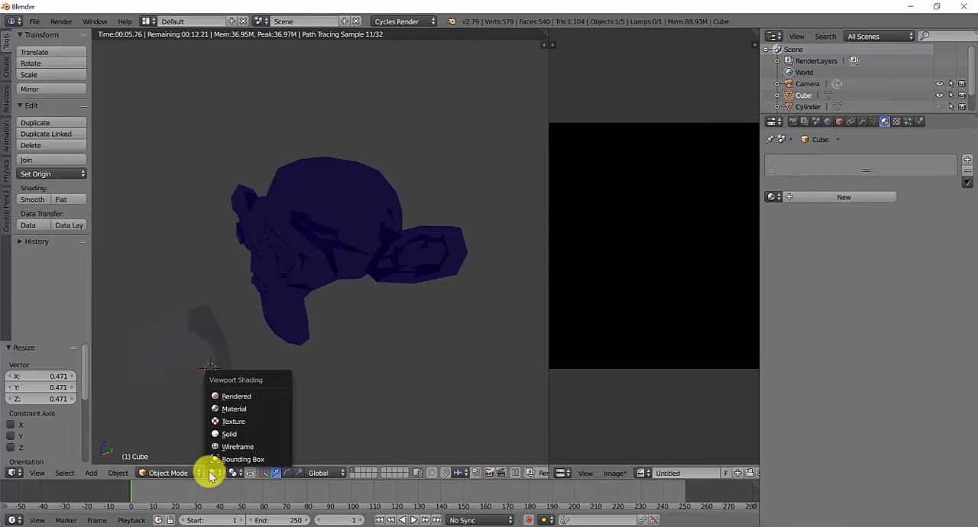
{"action": "left_click", "coordinate": [237, 409]}
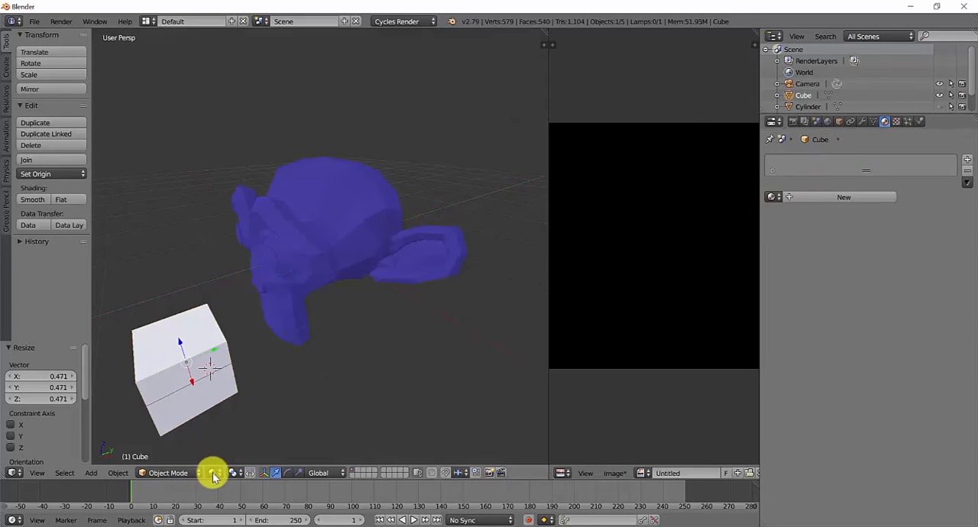
- Give the cube a new material with an Emission surface and preview it in Rendered shading
{"action": "left_click", "coordinate": [843, 197]}
{"action": "left_click", "coordinate": [886, 335]}
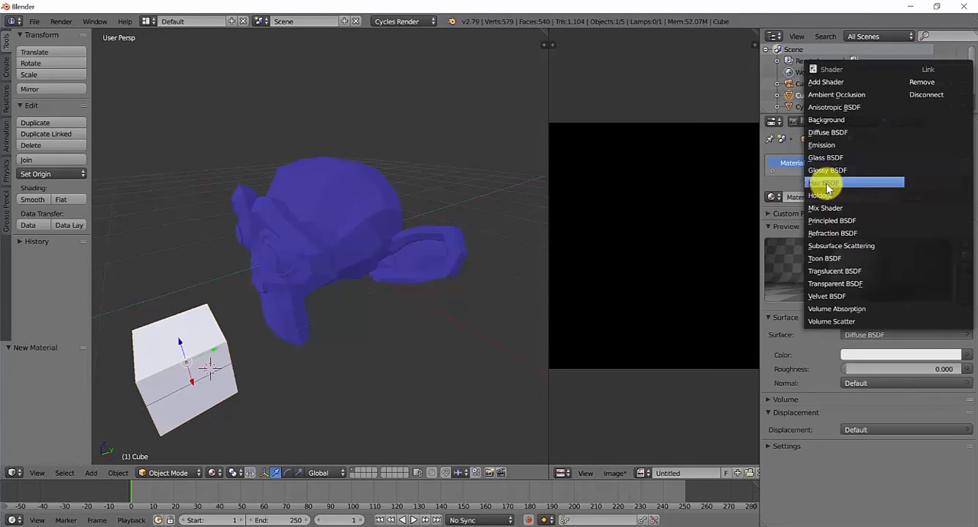
{"action": "key", "text": "Return"}
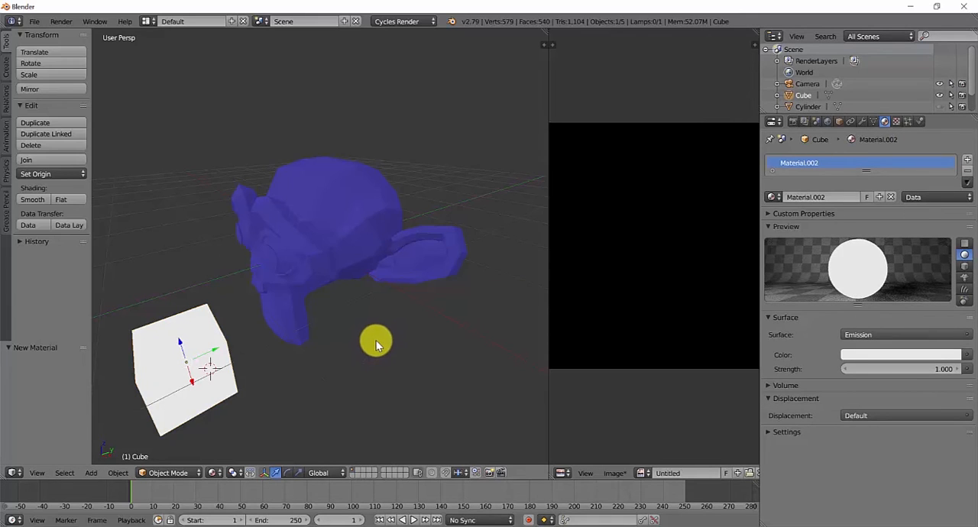
{"action": "left_click", "coordinate": [218, 473]}
{"action": "left_click", "coordinate": [223, 393]}
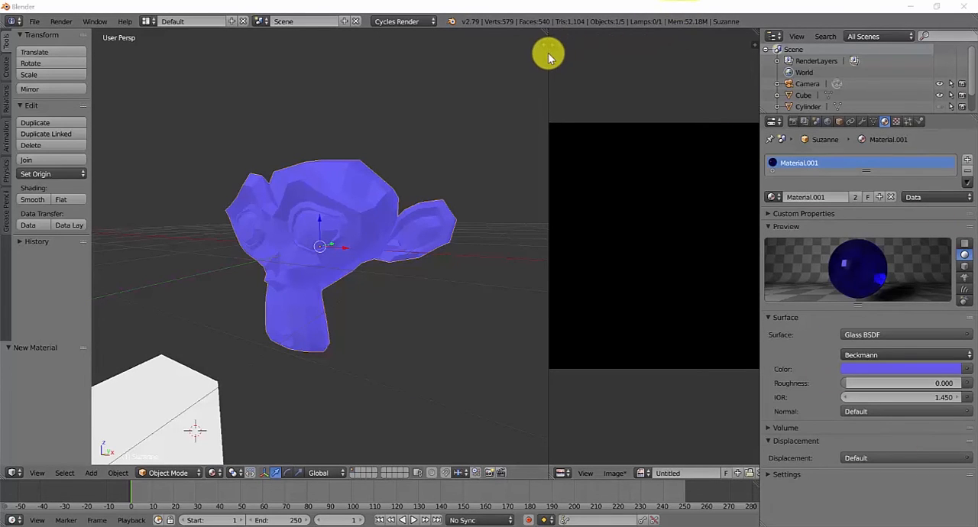
- Widen the image editor area, turning it into a Node Editor, and look over the node categories available for the monkey's material
{"action": "left_click_drag", "start_coordinate": [546, 48], "coordinate": [474, 73]}
{"action": "left_click", "coordinate": [485, 473]}
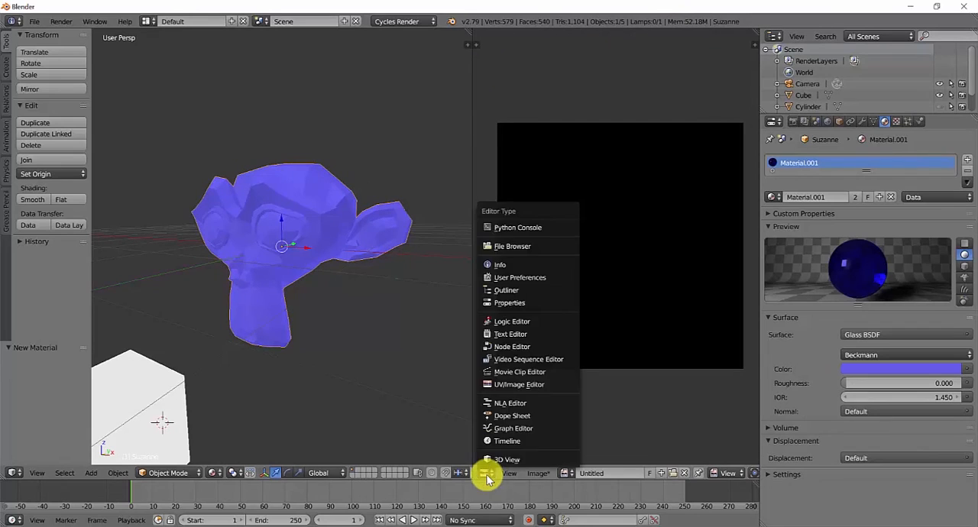
{"action": "left_click", "coordinate": [516, 350]}
{"action": "scroll", "coordinate": [574, 258], "scroll_direction": "up", "scroll_amount": 3}
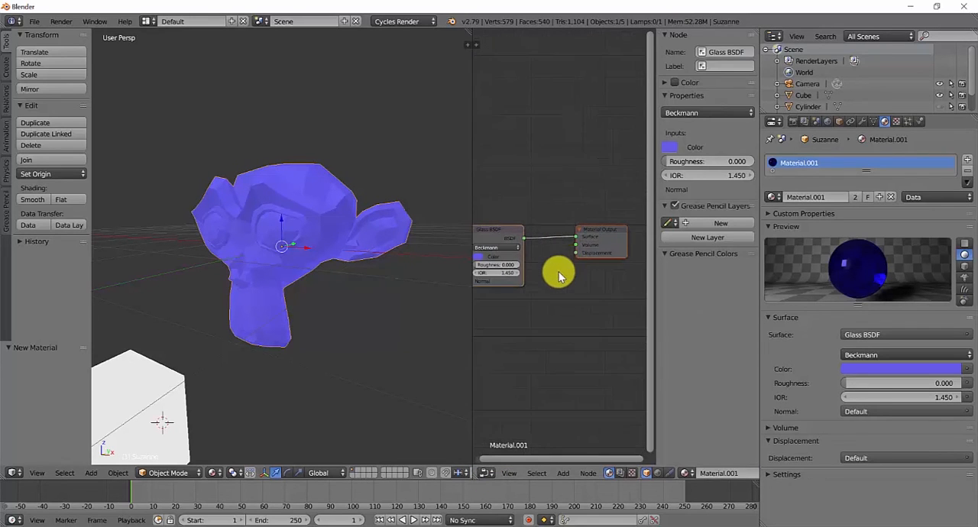
{"action": "key", "text": "shift+a"}
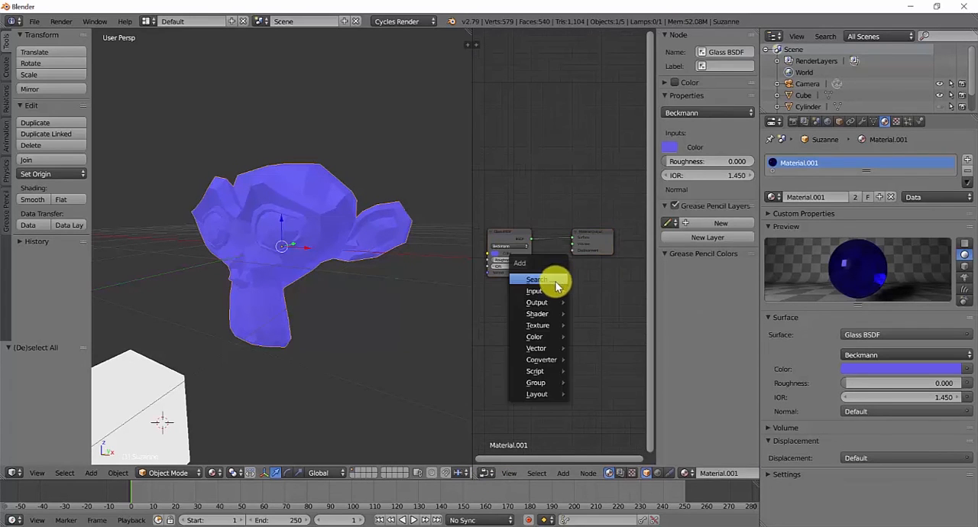
{"action": "mouse_move", "coordinate": [558, 291]}
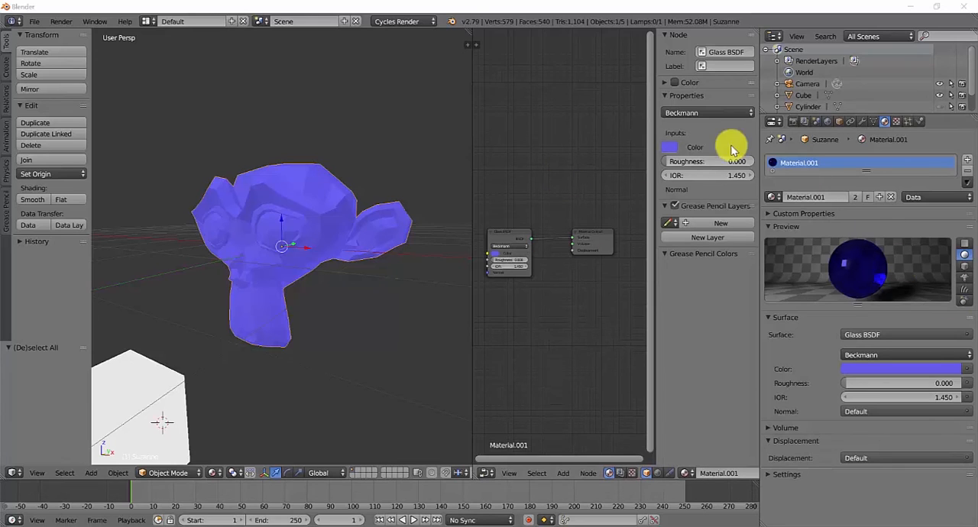
- Connect an Image Texture to the color input of the monkey's Glass BSDF shader
{"action": "left_click", "coordinate": [969, 371]}
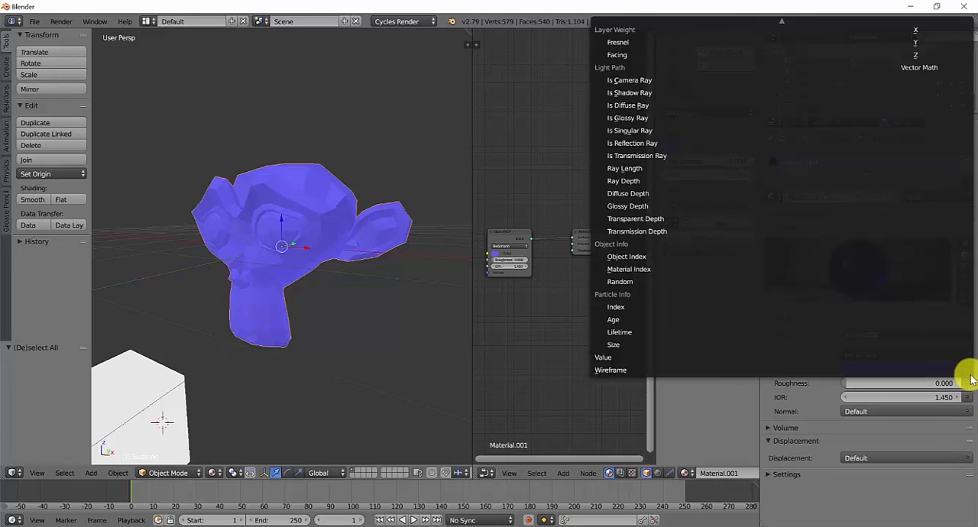
{"action": "left_click", "coordinate": [966, 370]}
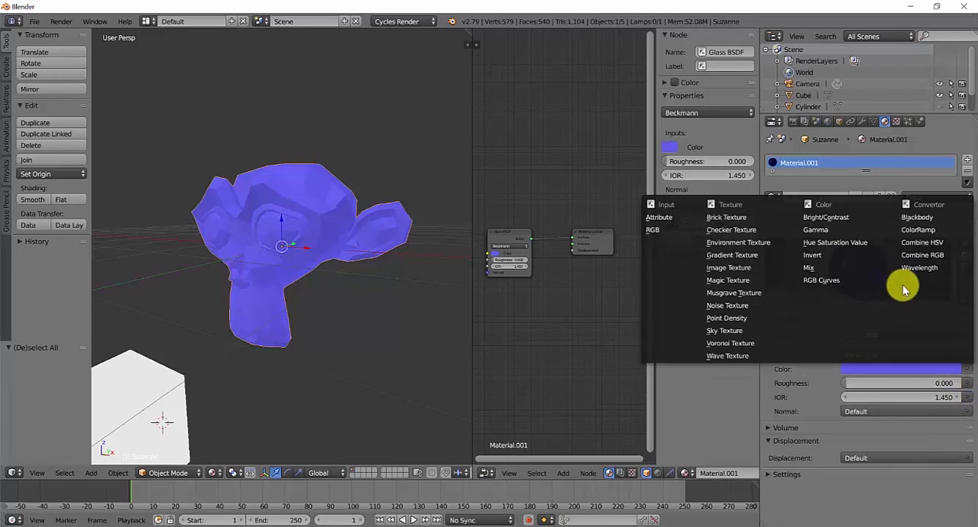
{"action": "left_click", "coordinate": [734, 268]}
{"action": "middle_click_drag", "start_coordinate": [584, 288], "coordinate": [652, 296]}
{"action": "scroll", "coordinate": [572, 298], "scroll_direction": "down", "scroll_amount": 1}
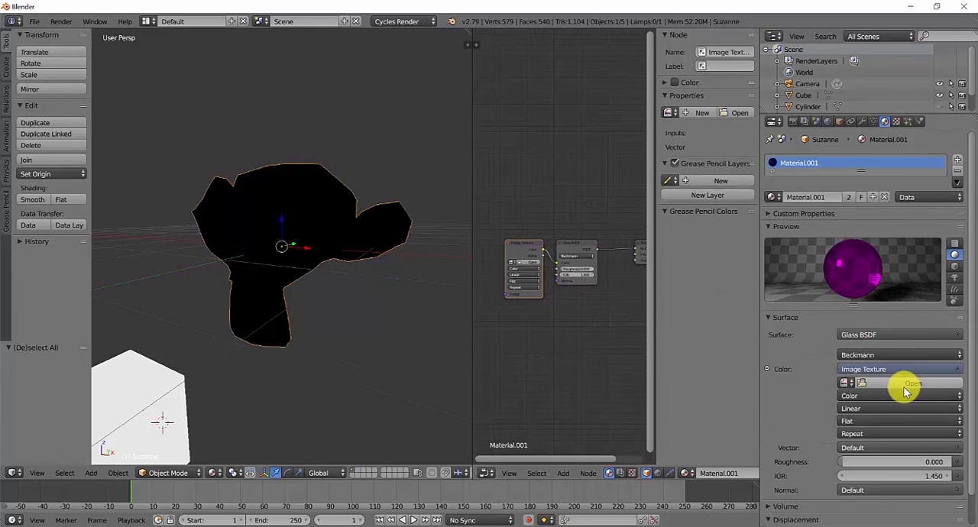